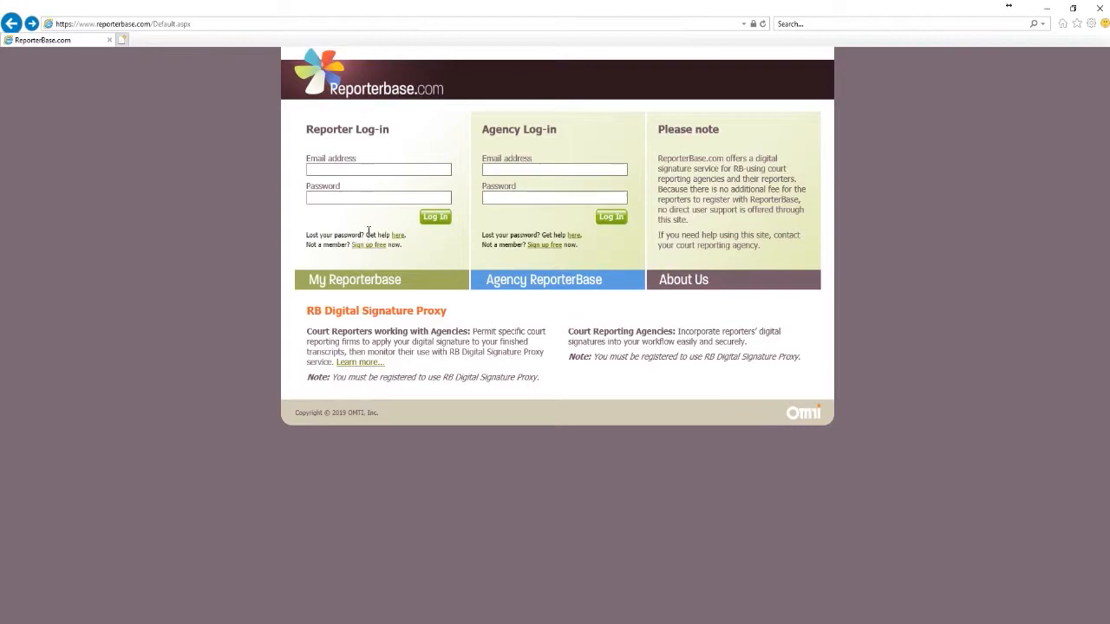
Log in to ReporterBase with the reporter's e-mail address and password
{"action": "left_click", "coordinate": [367, 171]}
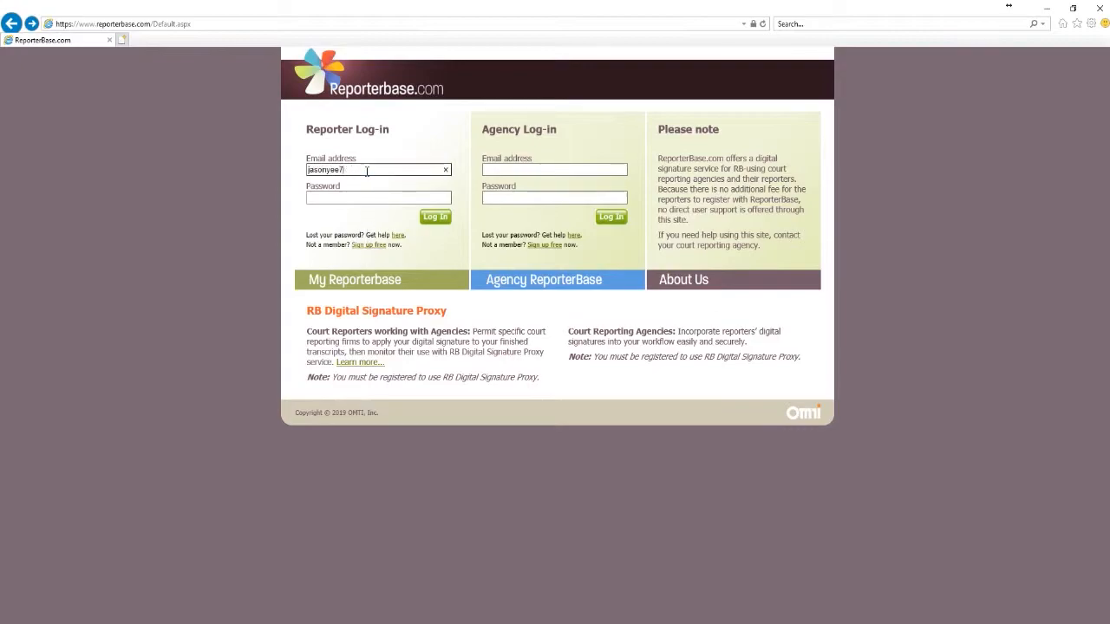
{"action": "key", "text": "Tab"}
{"action": "type", "text": "******"}
{"action": "key", "text": "Return"}
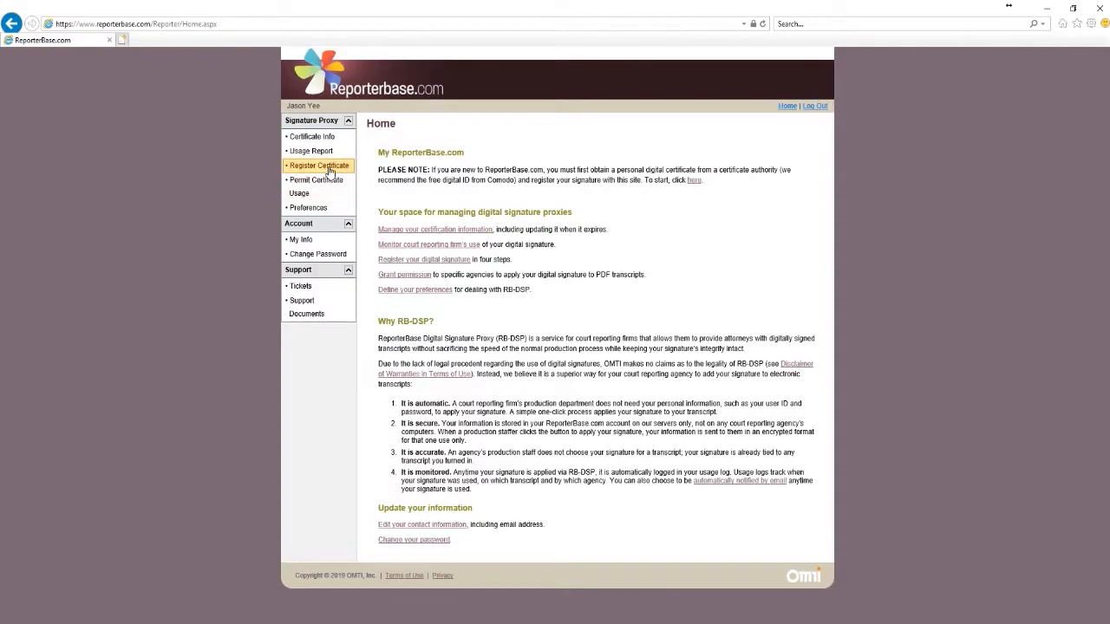
On the Register Certificate page, choose Internet Explorer as the browser and select Use Comodo
{"action": "left_click", "coordinate": [330, 169]}
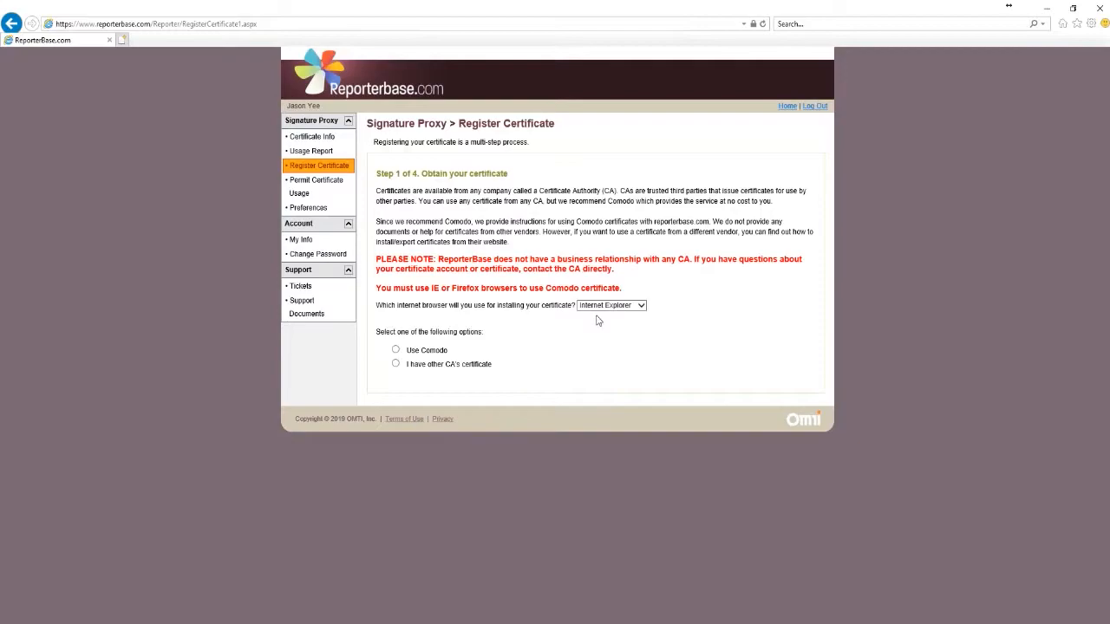
{"action": "left_click", "coordinate": [642, 308]}
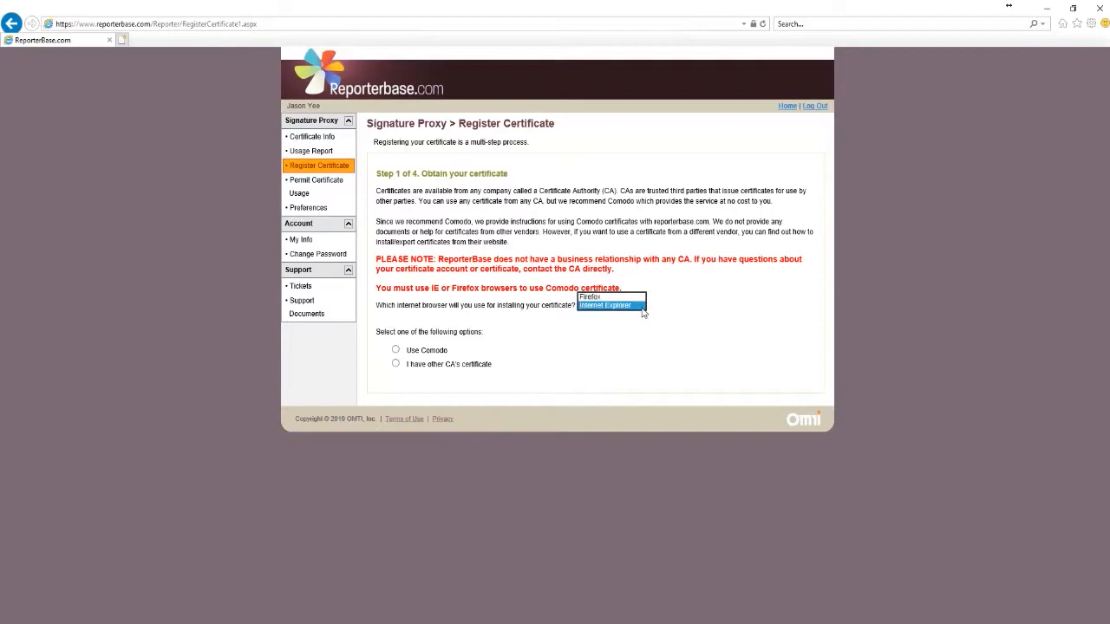
{"action": "left_click", "coordinate": [642, 306]}
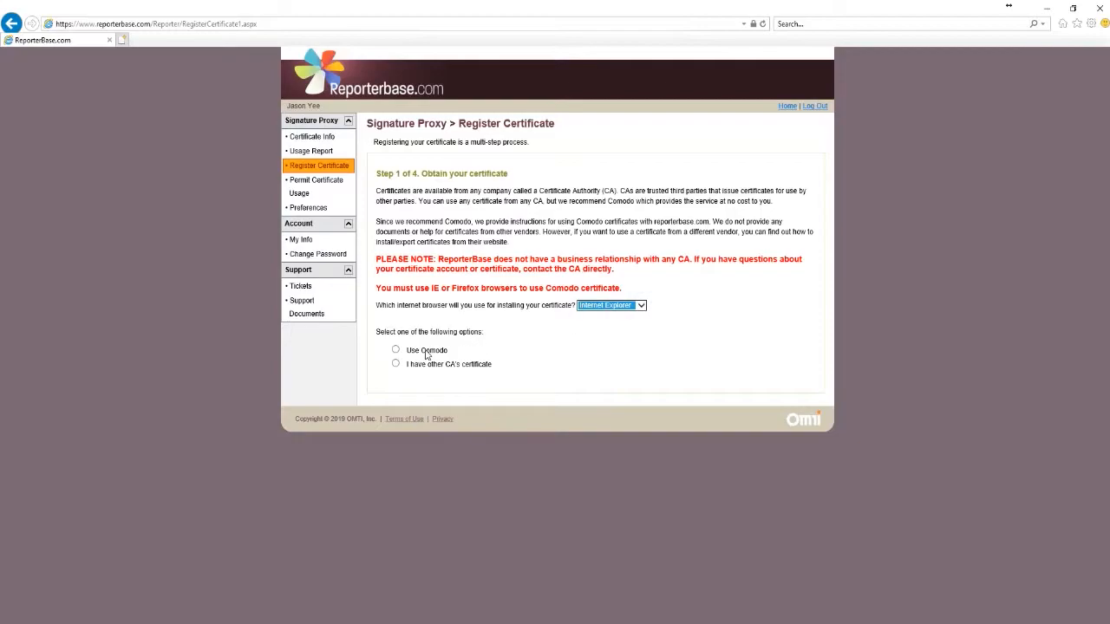
{"action": "left_click", "coordinate": [398, 351]}
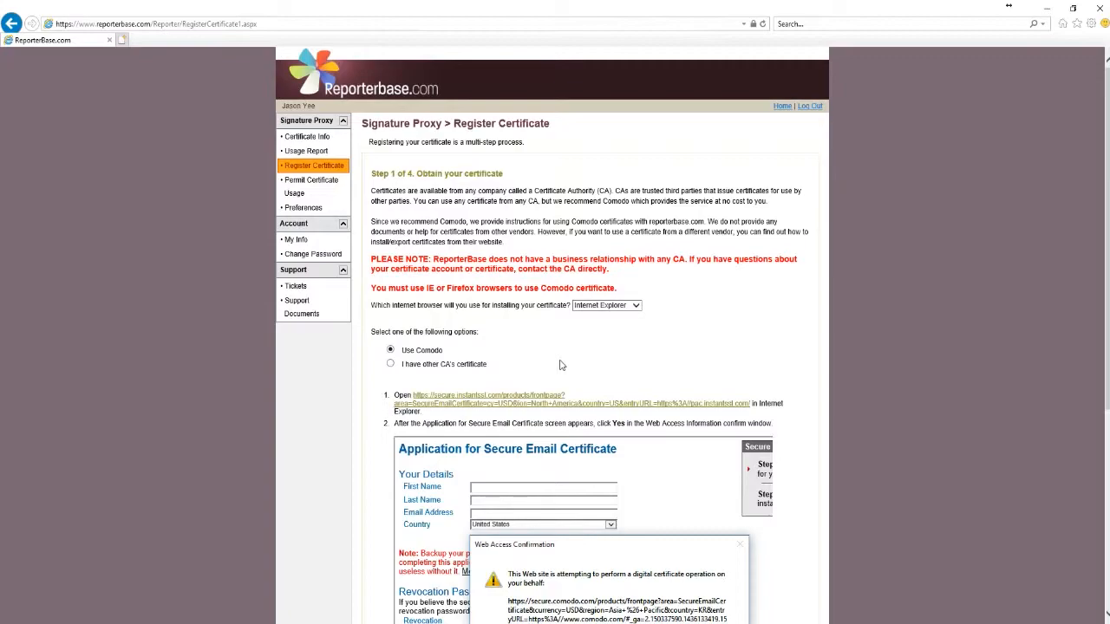
Open the instantssl link in step 1 to launch Sectigo's Secure Email Certificate application in a new tab
{"action": "scroll", "coordinate": [404, 410], "scroll_direction": "down", "scroll_amount": 2}
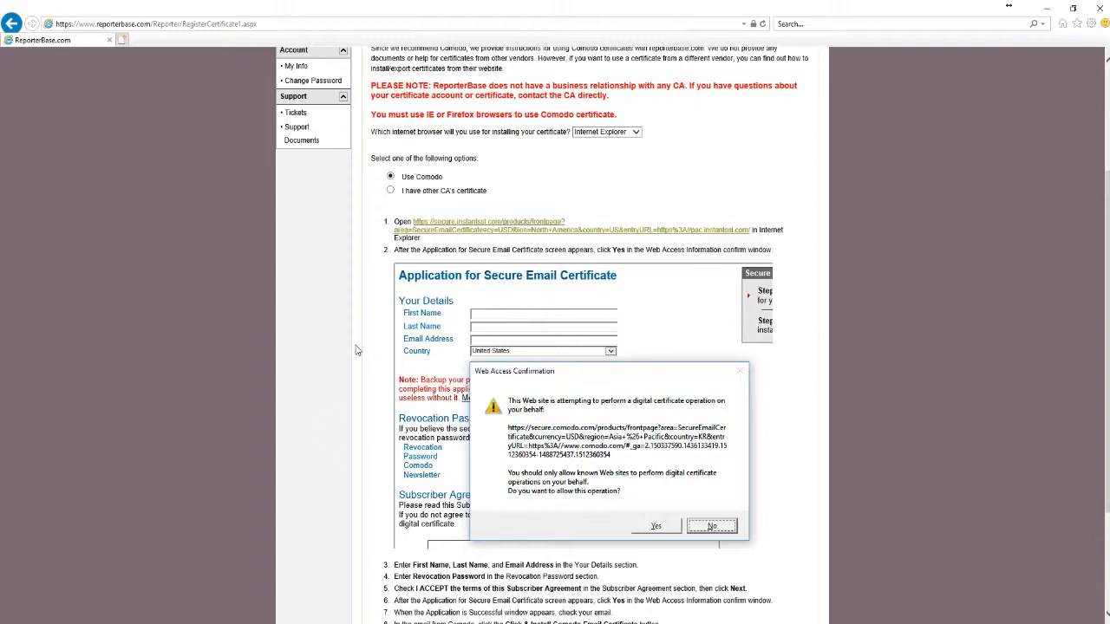
{"action": "left_click", "coordinate": [442, 236]}
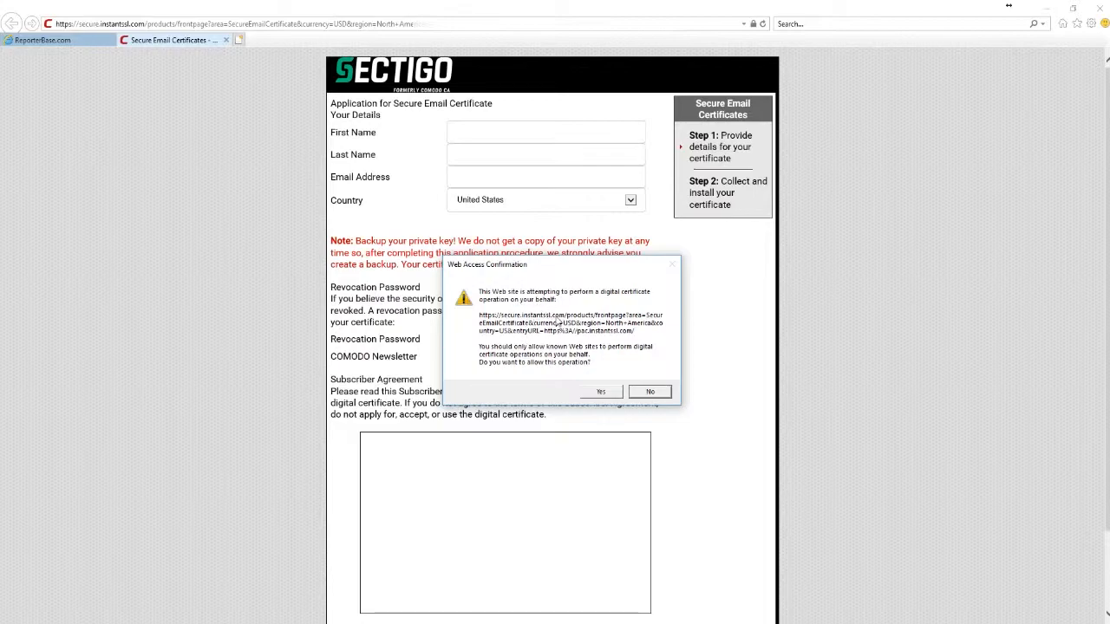
Allow the certificate operation and enter the applicant's first name, last name and e-mail address
{"action": "left_click", "coordinate": [599, 394]}
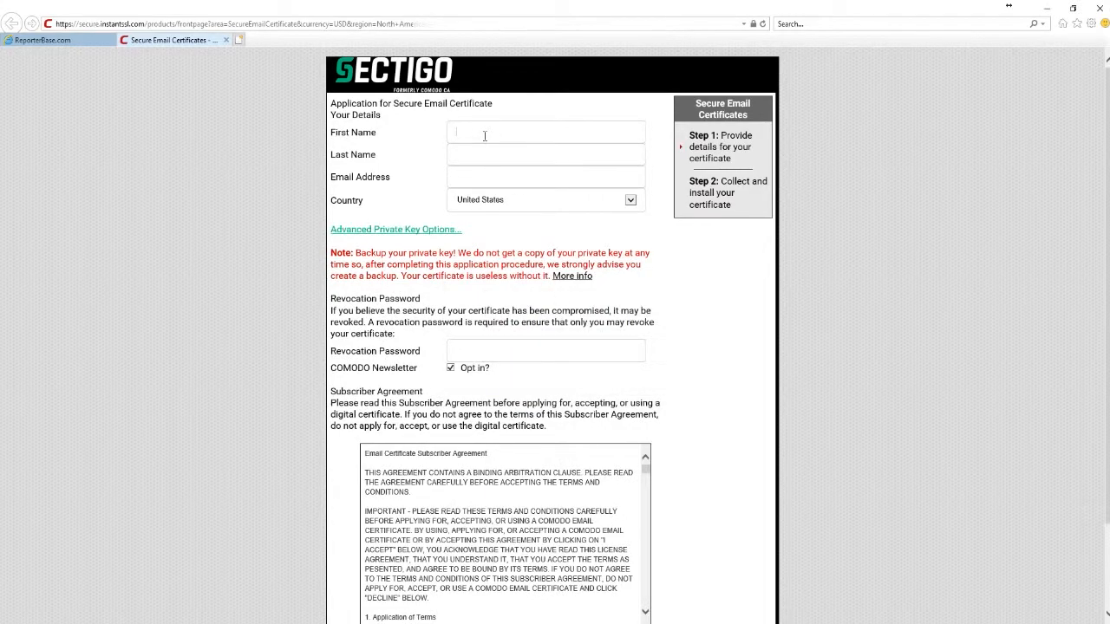
{"action": "key", "text": "Tab"}
{"action": "key", "text": "Tab"}
Keep default private key settings, set a revocation password, decline the newsletter, accept the agreement and submit
{"action": "left_click", "coordinate": [395, 230]}
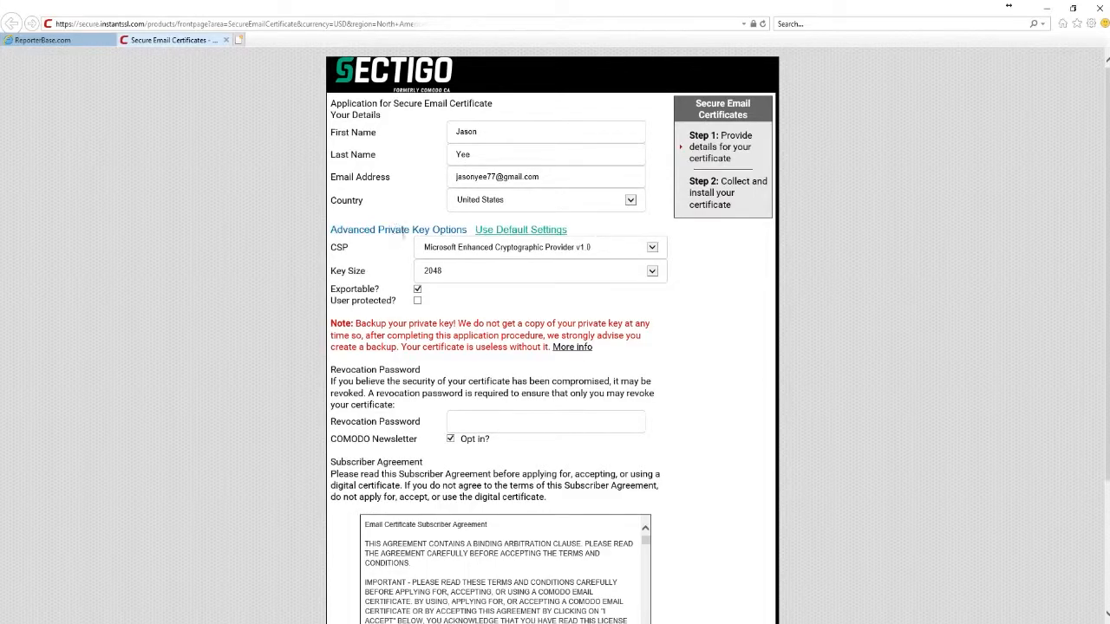
{"action": "left_click", "coordinate": [495, 233]}
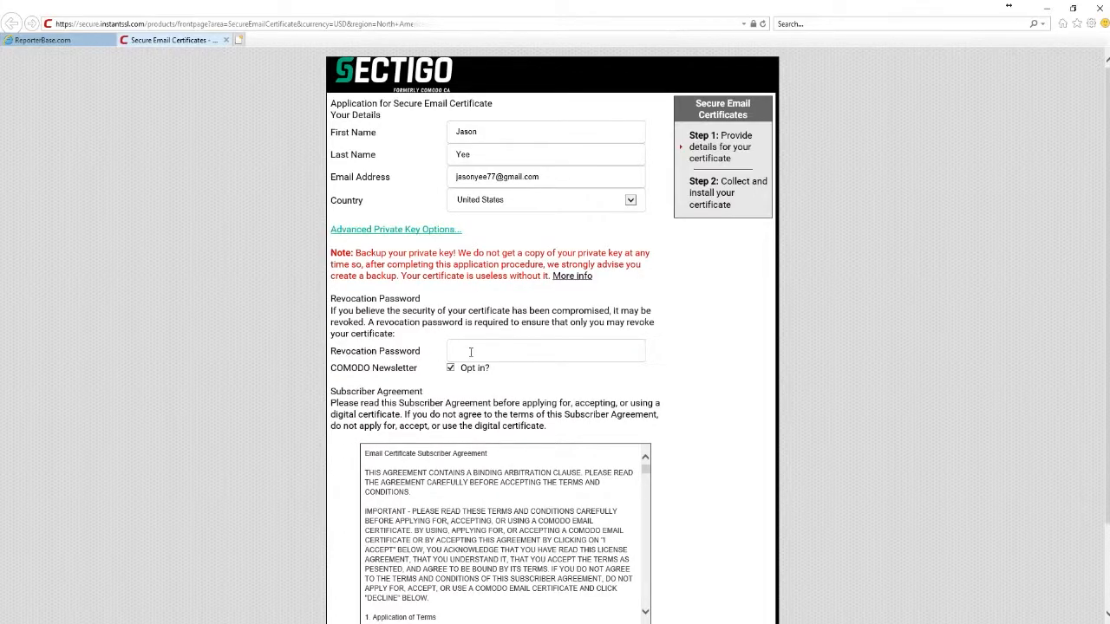
{"action": "left_click", "coordinate": [470, 351]}
{"action": "type", "text": "********"}
{"action": "left_click", "coordinate": [451, 369]}
{"action": "scroll", "coordinate": [337, 450], "scroll_direction": "down", "scroll_amount": 1}
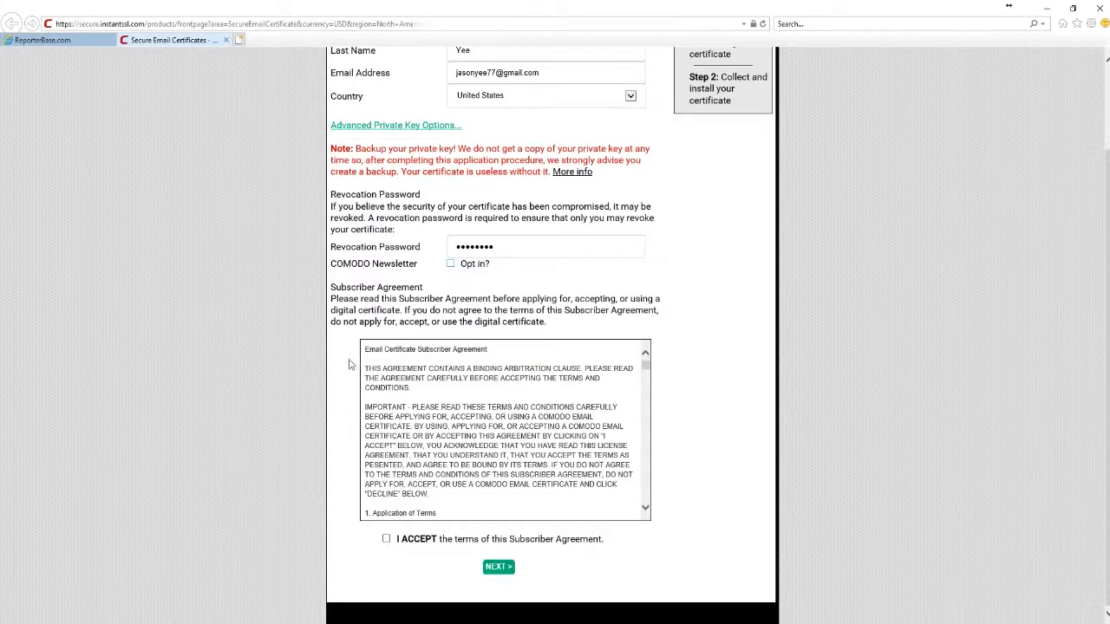
{"action": "left_click", "coordinate": [386, 539]}
{"action": "left_click", "coordinate": [497, 567]}
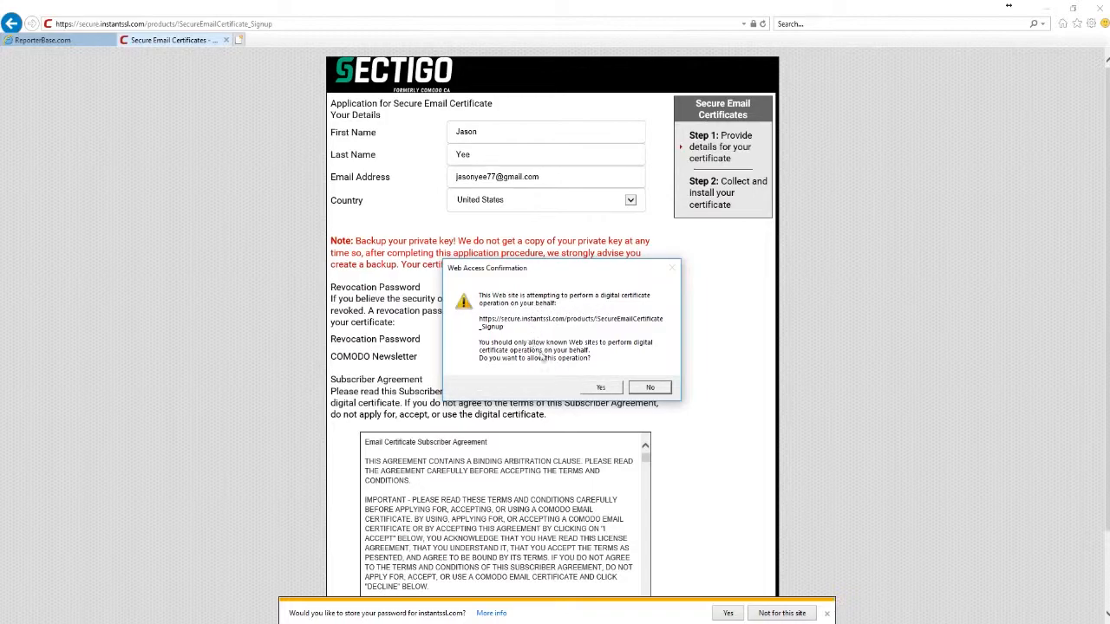
Allow the certificate request and decline saving the password for this site
{"action": "left_click", "coordinate": [589, 390]}
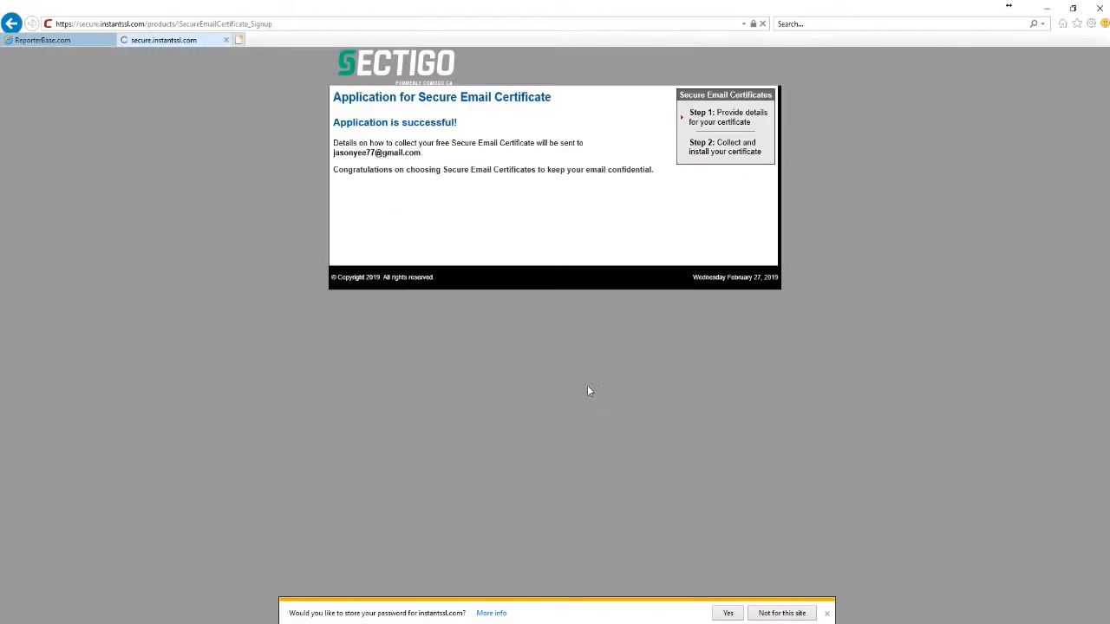
{"action": "left_click", "coordinate": [784, 614]}
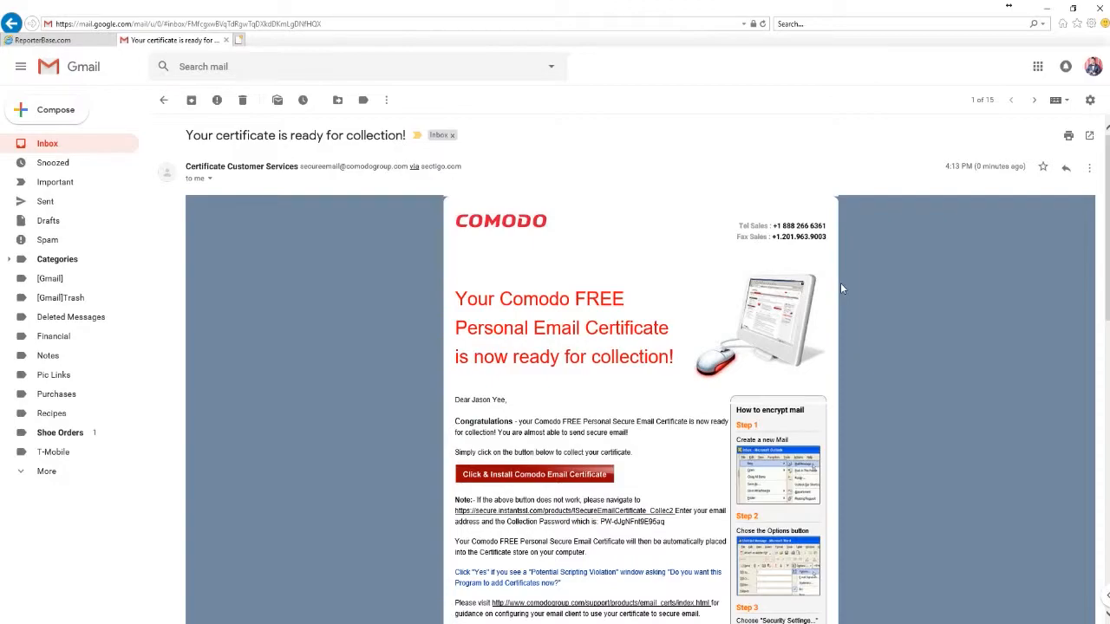
Use the e-mail's Click & Install Comodo Email Certificate button and allow the installation
{"action": "left_click", "coordinate": [535, 475]}
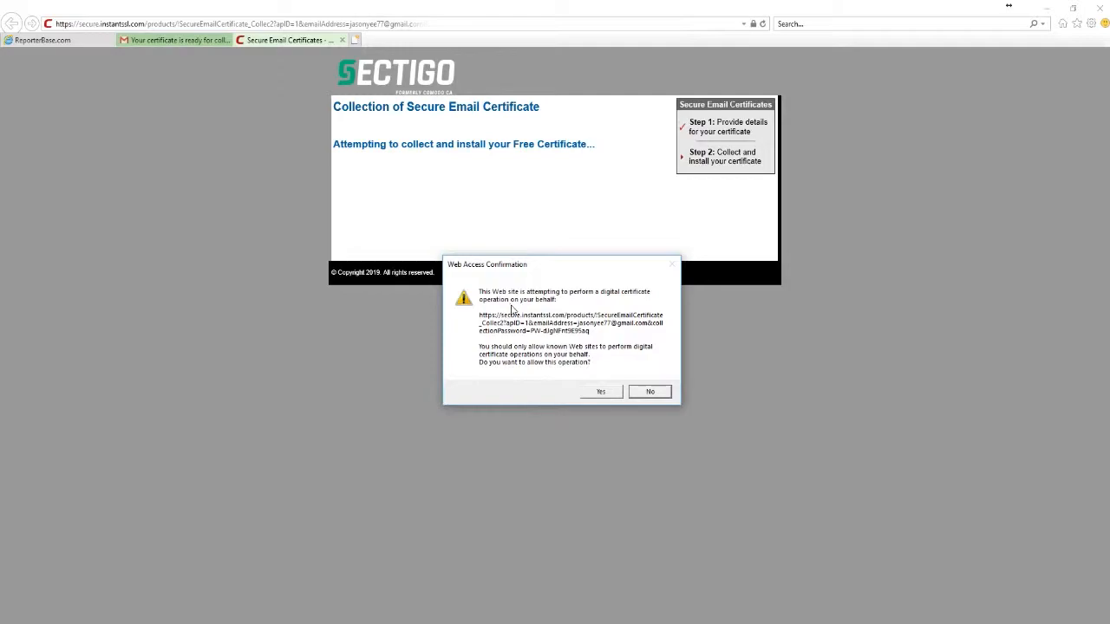
{"action": "left_click", "coordinate": [601, 392]}
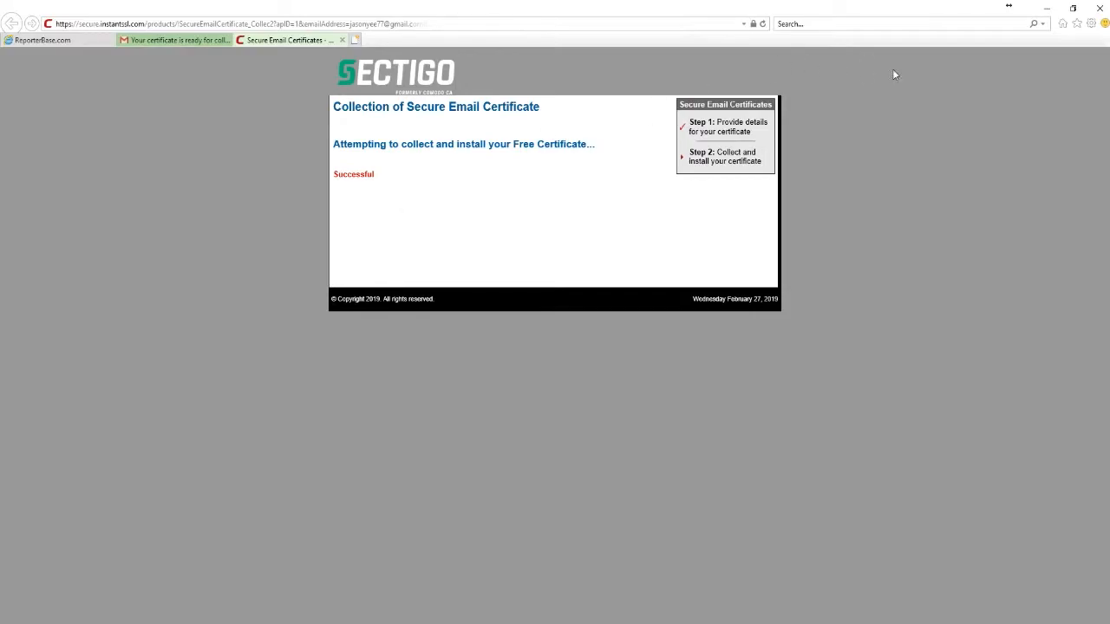
Show the installed Sectigo personal certificate via Internet options, Content, Certificates
{"action": "left_click", "coordinate": [1091, 24]}
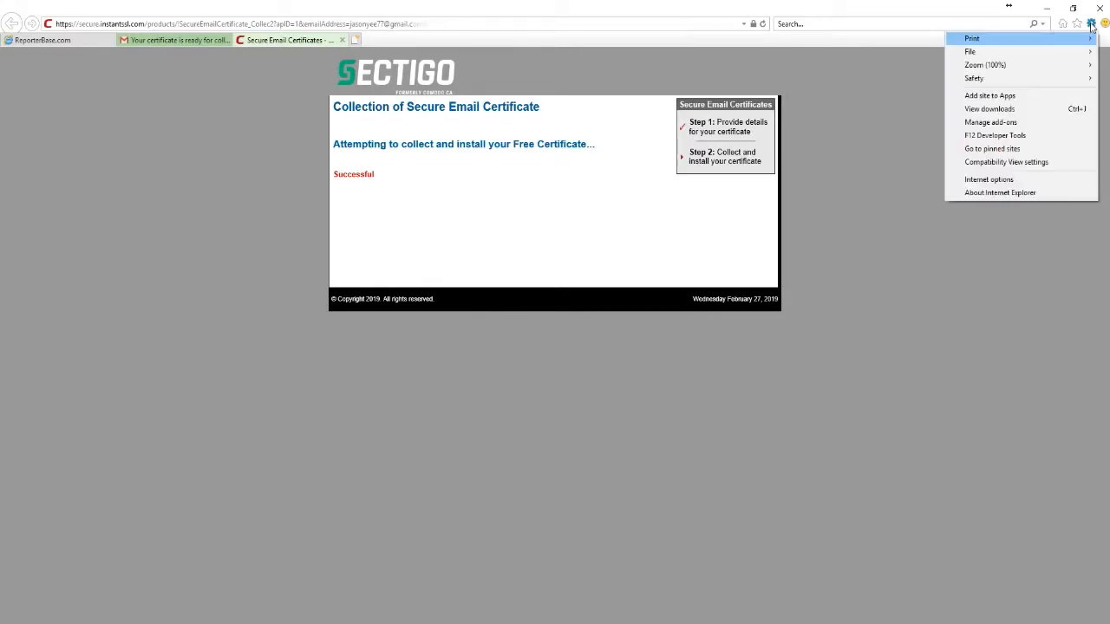
{"action": "left_click", "coordinate": [1068, 181]}
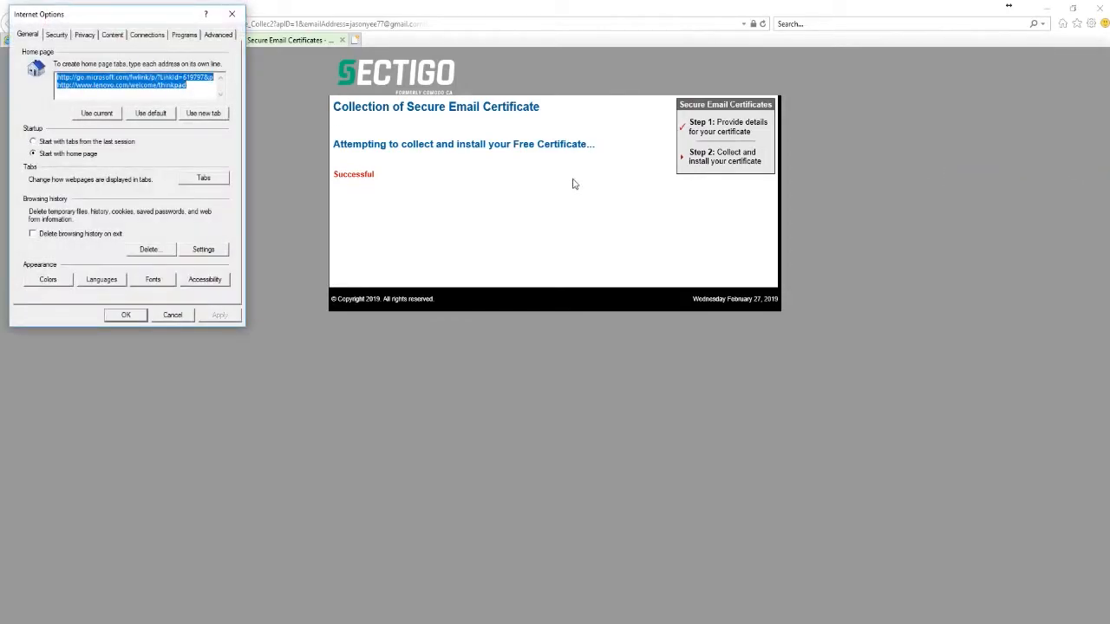
{"action": "left_click", "coordinate": [119, 38]}
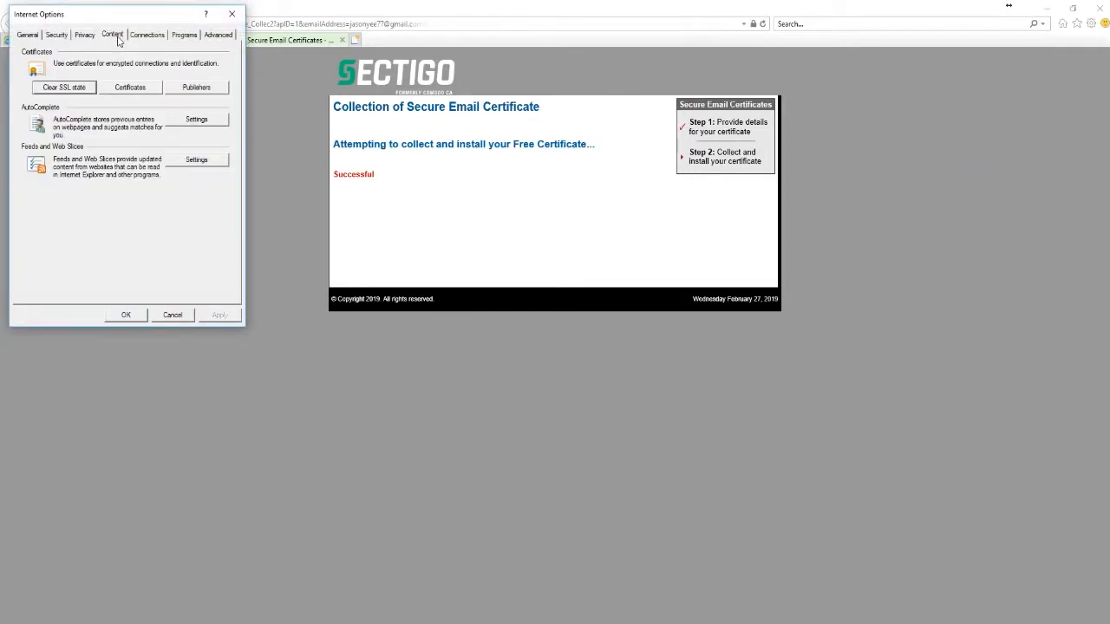
{"action": "left_click", "coordinate": [130, 87]}
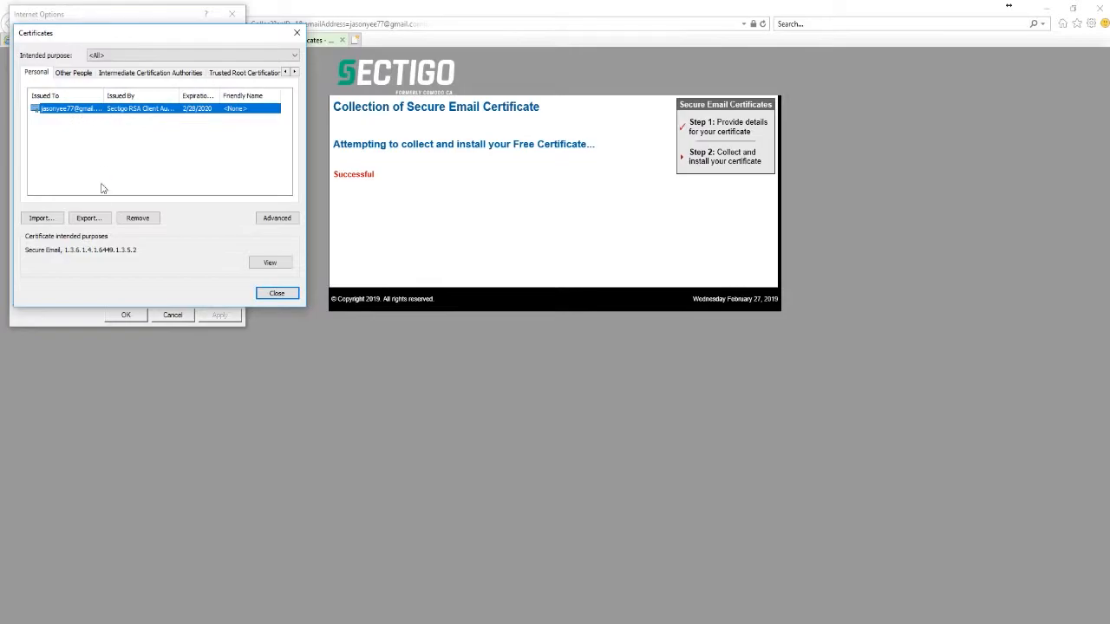
Export the e-mail certificate with its private key, including all extended properties
{"action": "left_click", "coordinate": [90, 218]}
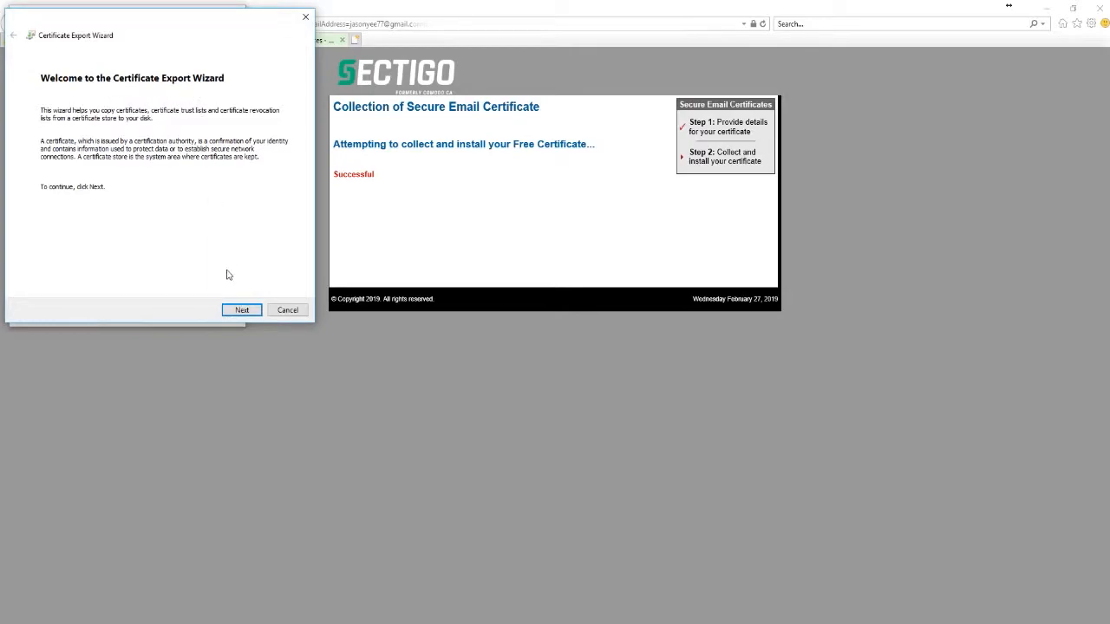
{"action": "left_click", "coordinate": [248, 312]}
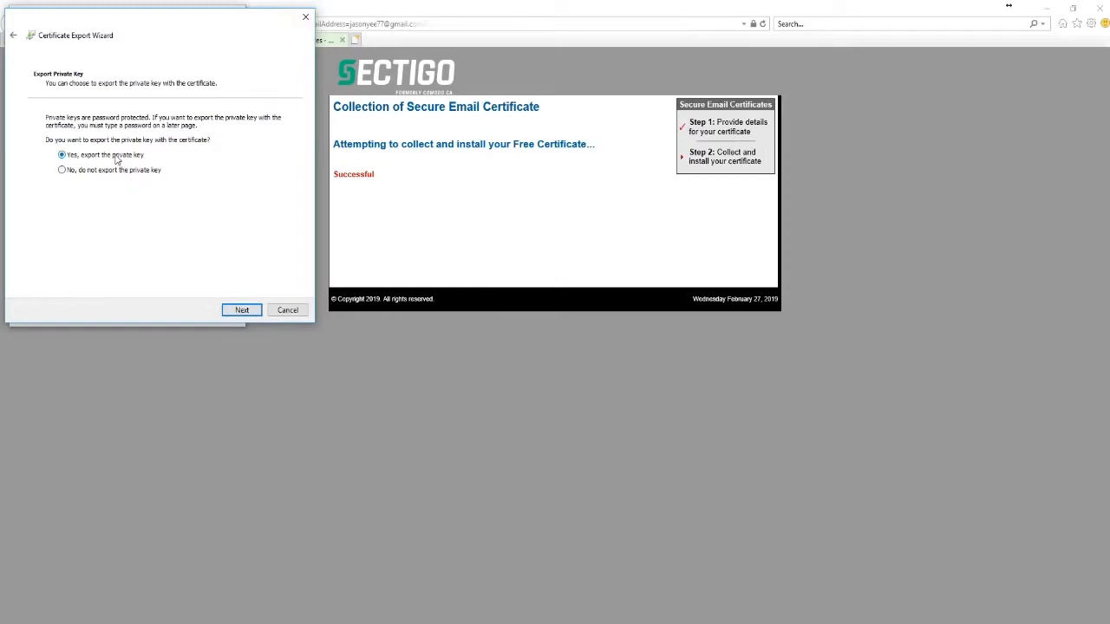
{"action": "left_click", "coordinate": [247, 315]}
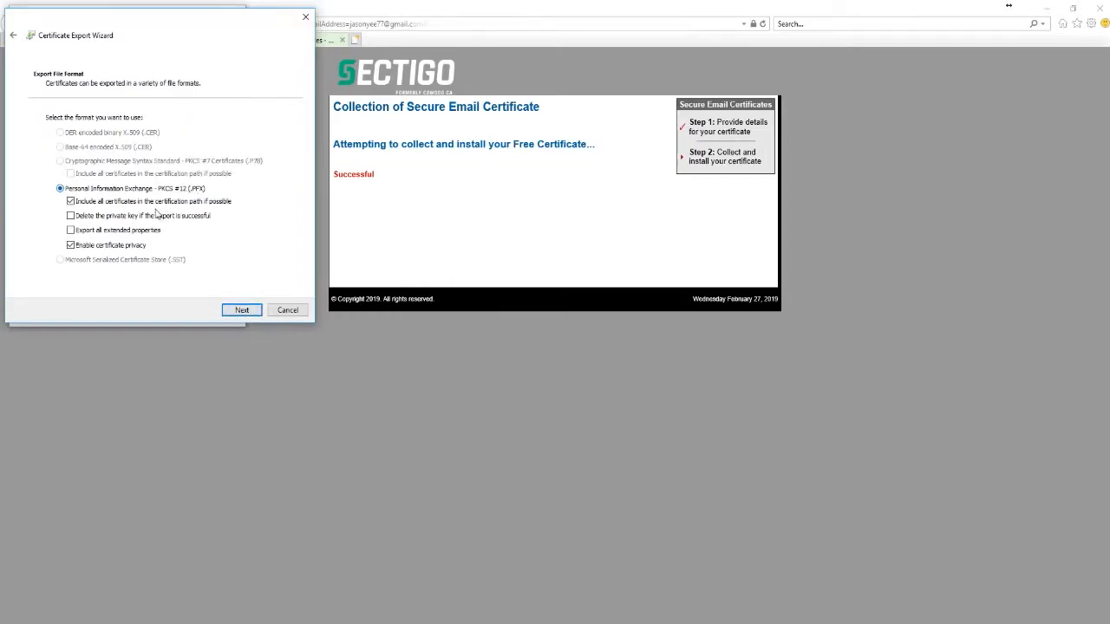
{"action": "left_click", "coordinate": [71, 231]}
{"action": "left_click", "coordinate": [242, 311]}
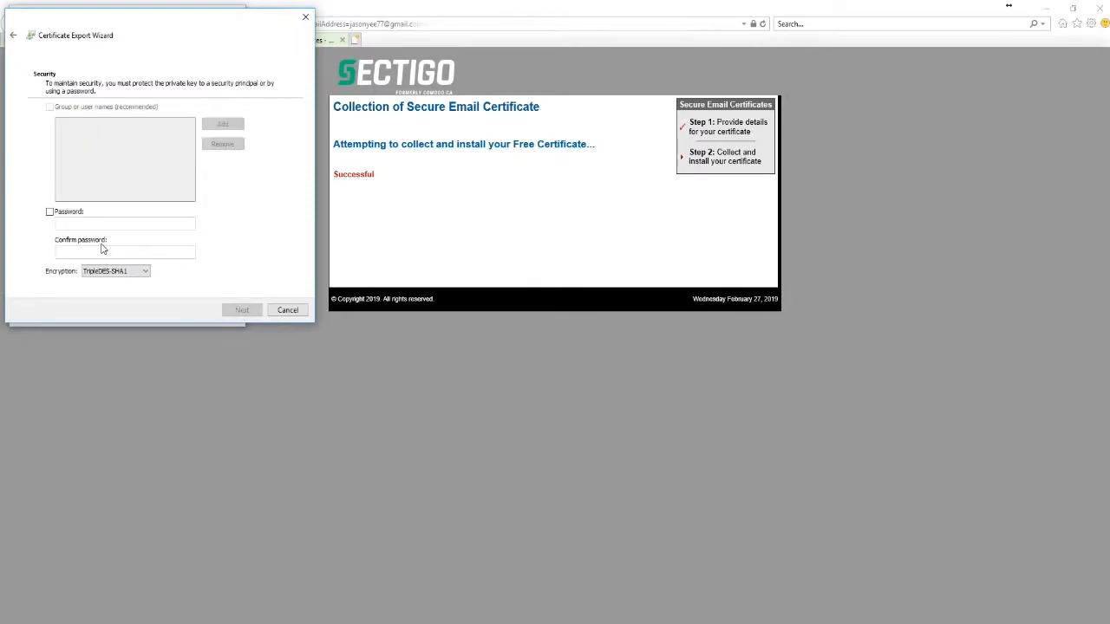
Protect the exported key with a password, entered and confirmed
{"action": "left_click", "coordinate": [50, 212]}
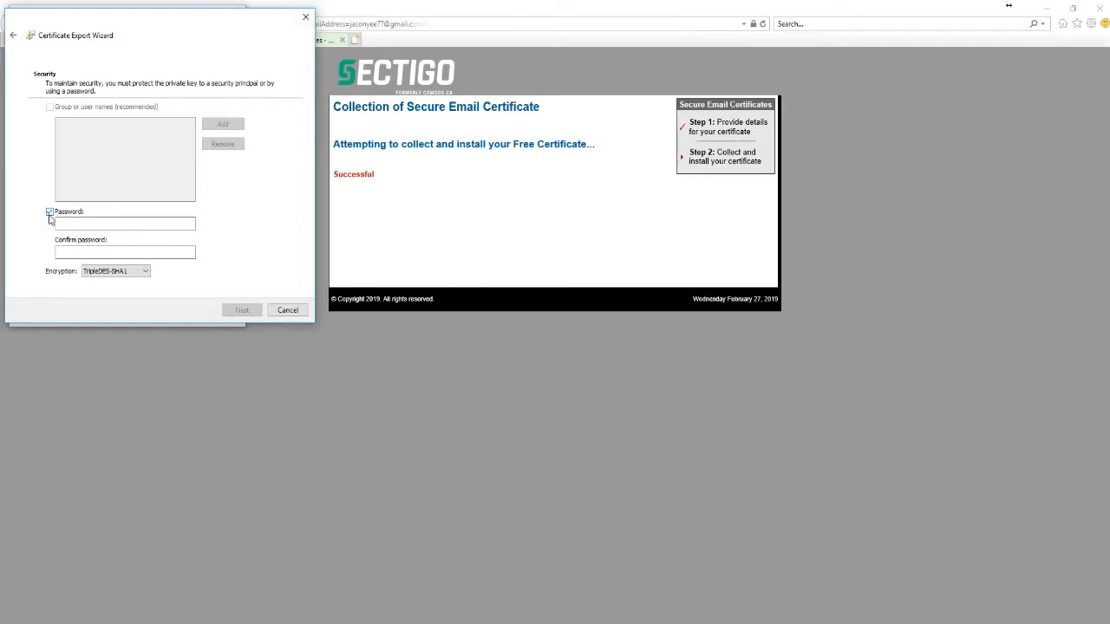
{"action": "left_click", "coordinate": [139, 222]}
{"action": "type", "text": "password"}
{"action": "key", "text": "Tab"}
{"action": "type", "text": "password"}
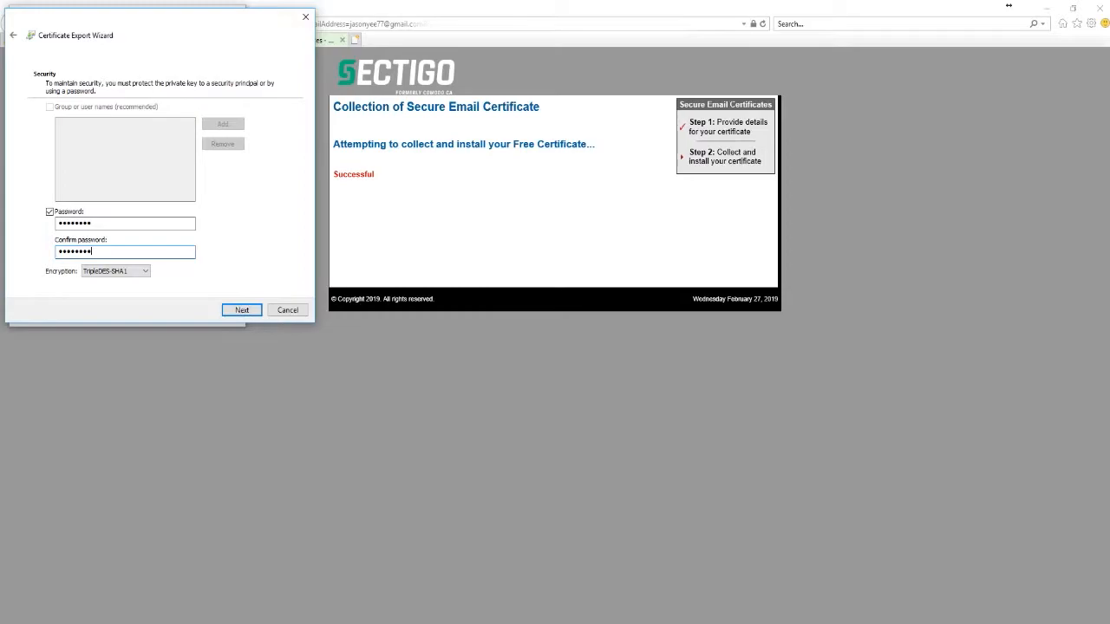
{"action": "left_click", "coordinate": [242, 311]}
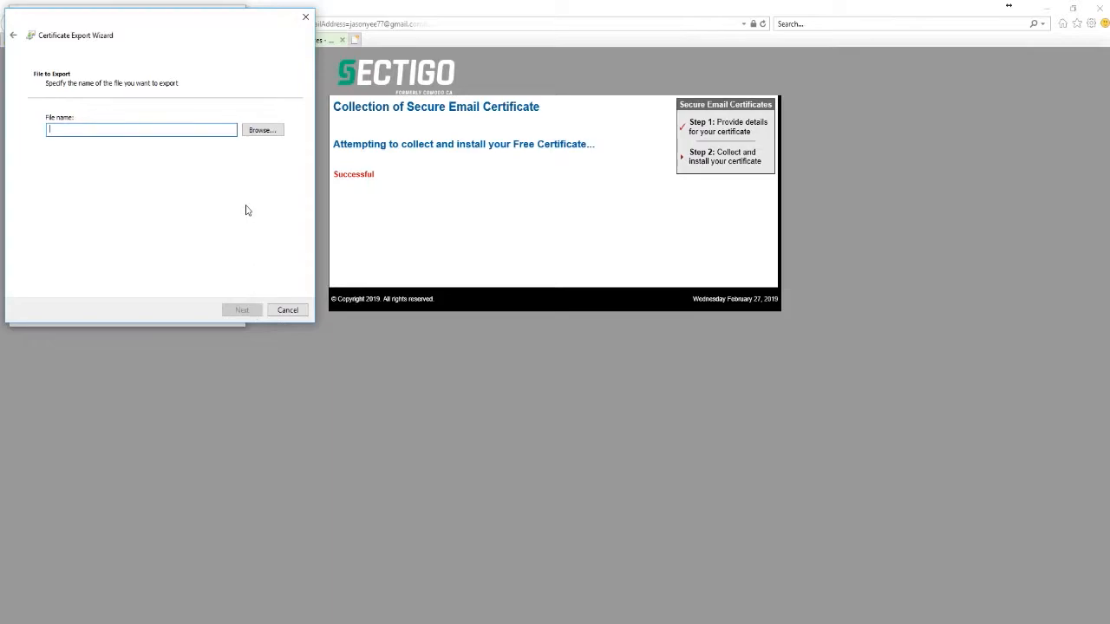
Save the export as JasonCert.pfx, replacing the existing file, and finish the wizard
{"action": "left_click", "coordinate": [263, 130]}
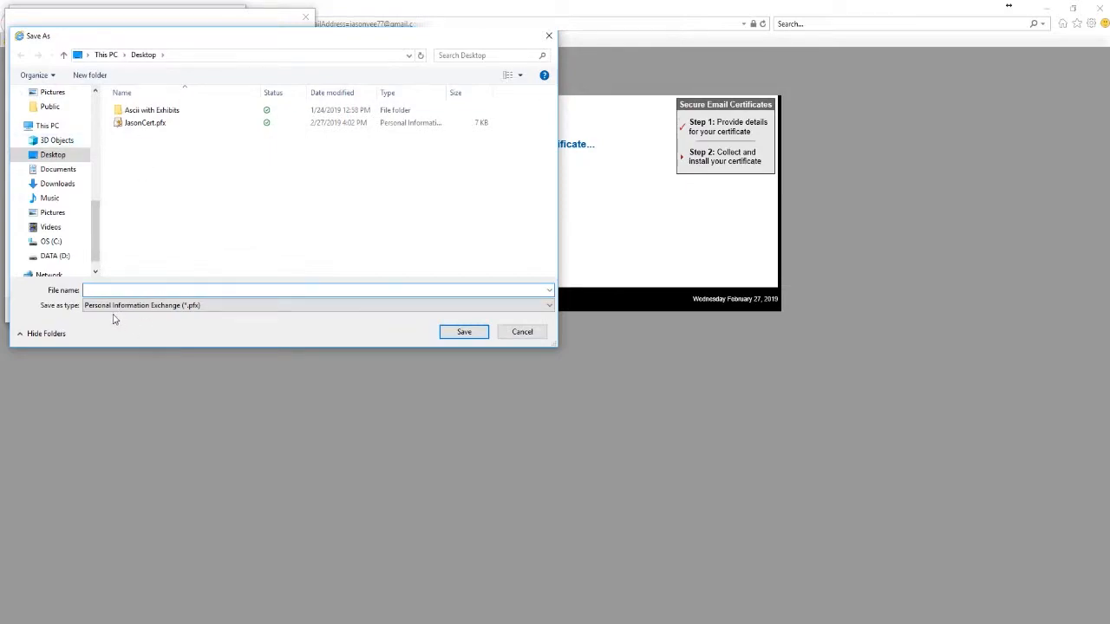
{"action": "left_click", "coordinate": [144, 123]}
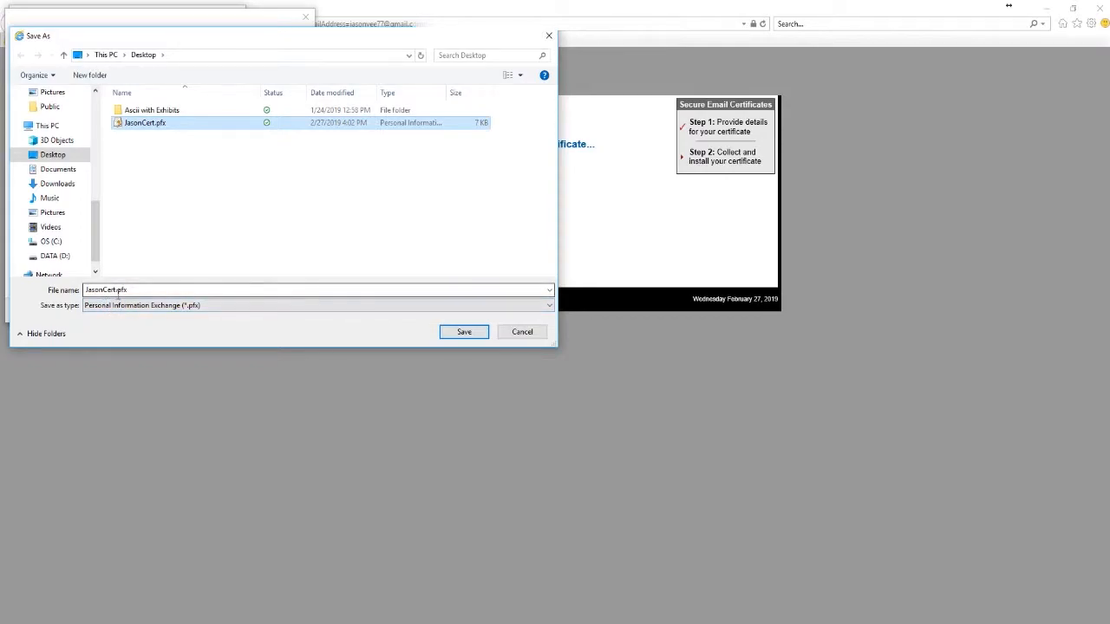
{"action": "left_click", "coordinate": [452, 332]}
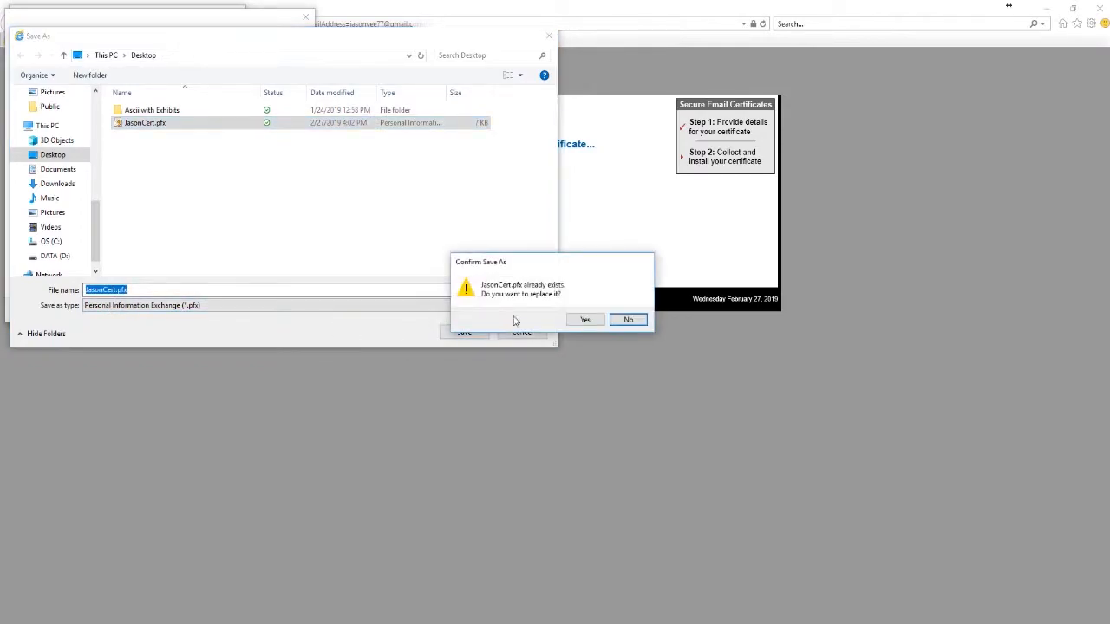
{"action": "left_click", "coordinate": [584, 320]}
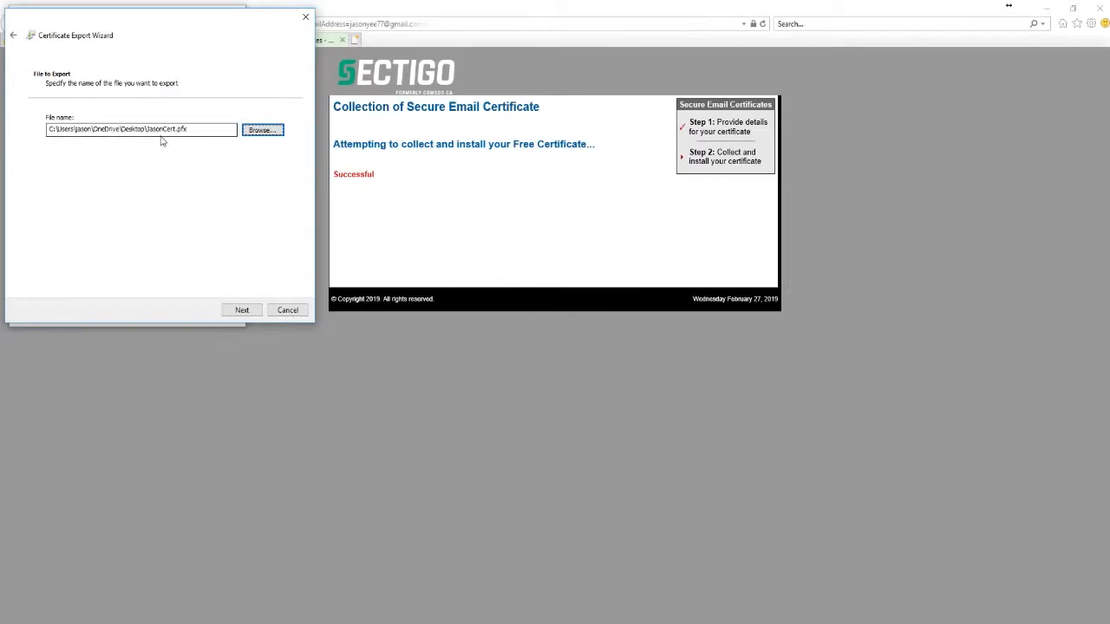
{"action": "left_click", "coordinate": [248, 314]}
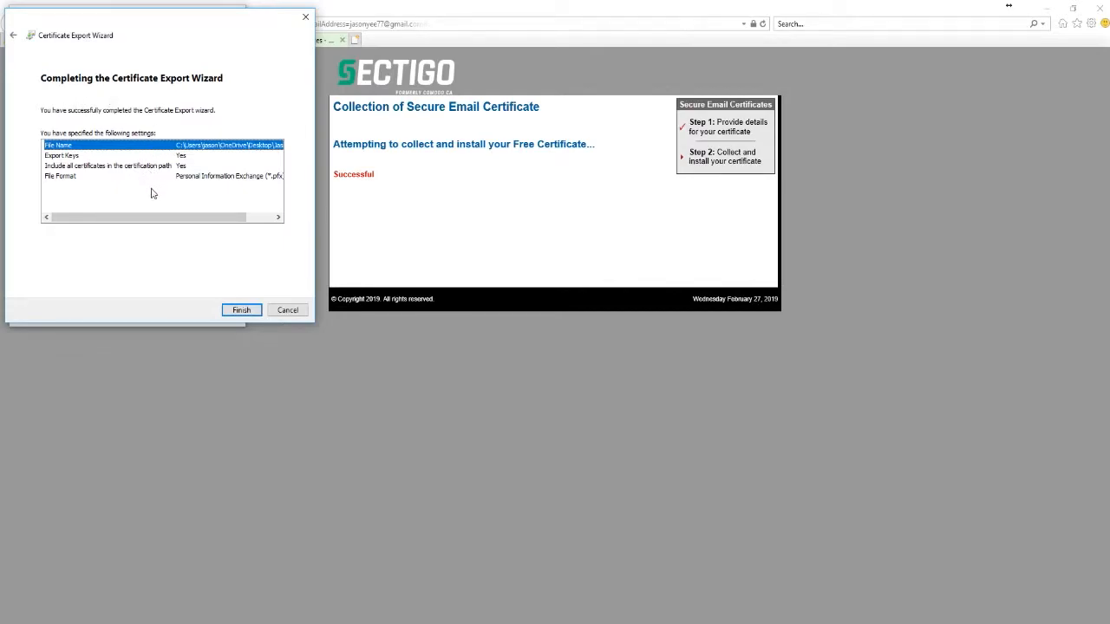
{"action": "left_click", "coordinate": [249, 314]}
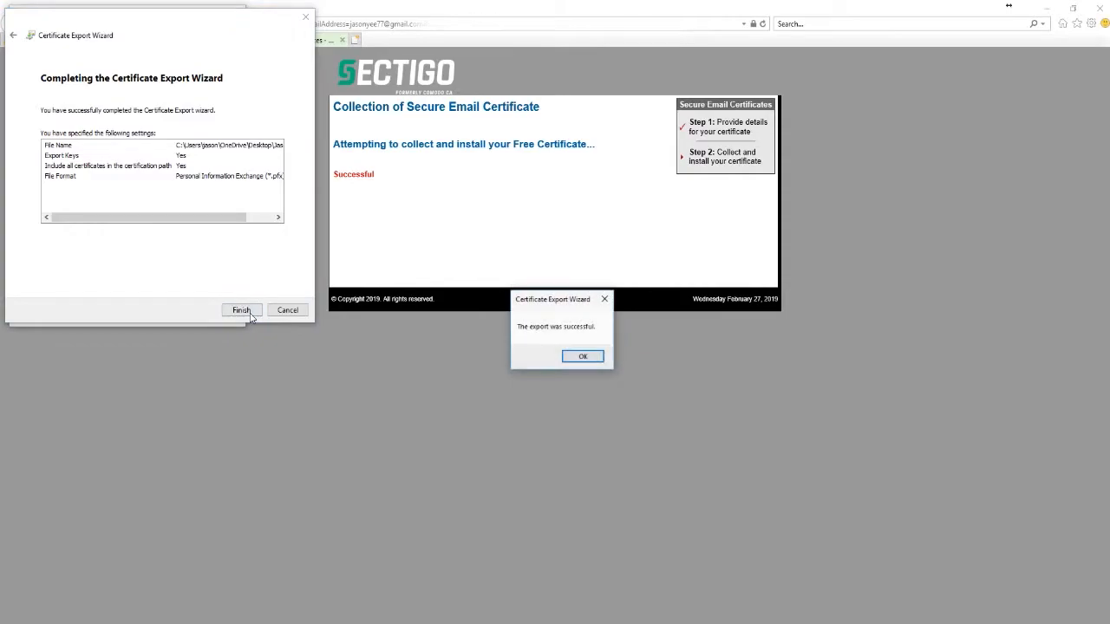
{"action": "left_click", "coordinate": [580, 358]}
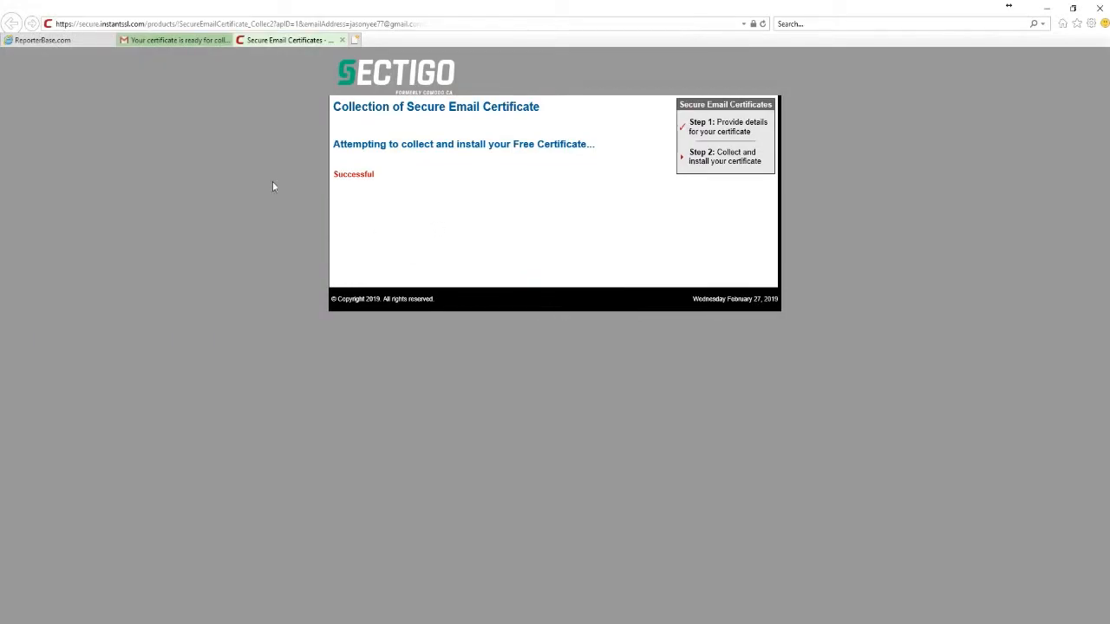
Return to the ReporterBase.com tab and advance through Steps 1 and 2 of registration
{"action": "left_click", "coordinate": [85, 43]}
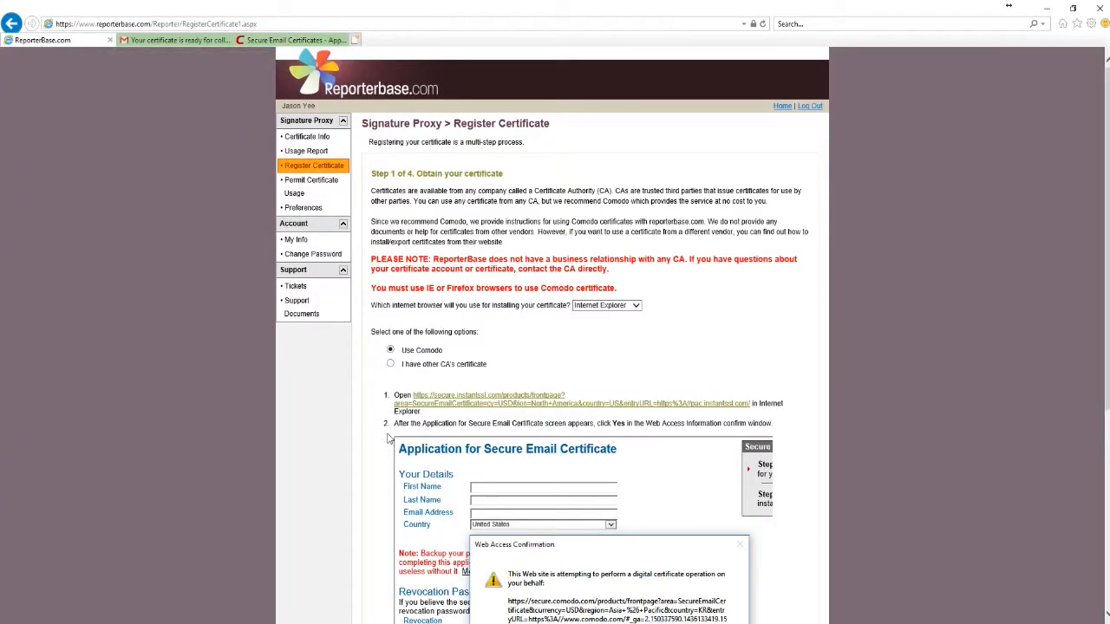
{"action": "scroll", "coordinate": [388, 438], "scroll_direction": "down", "scroll_amount": 4}
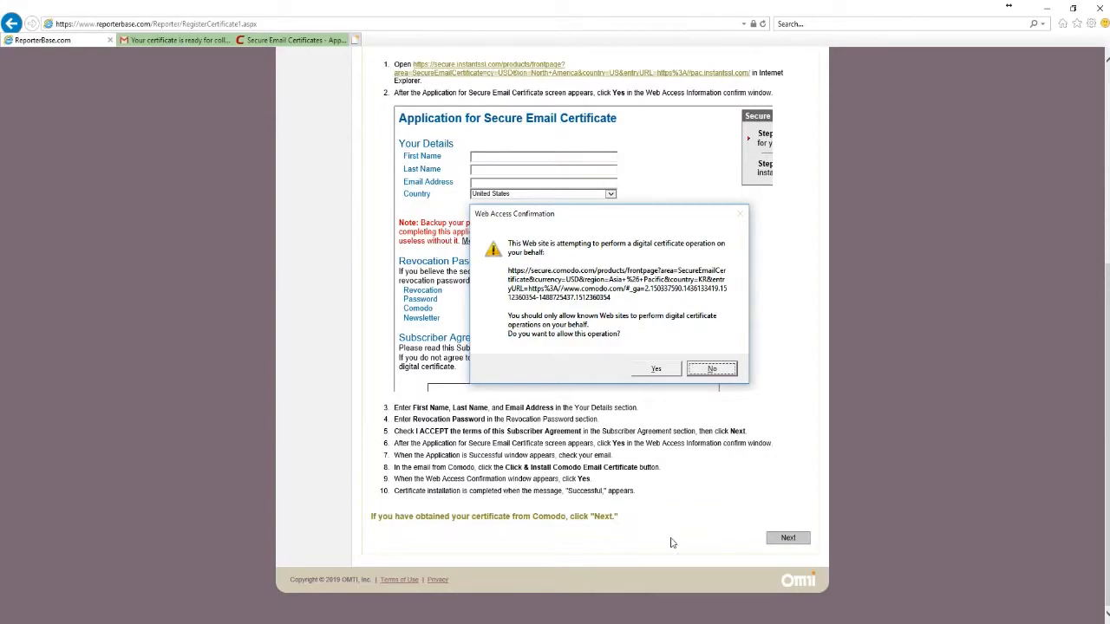
{"action": "left_click", "coordinate": [782, 541]}
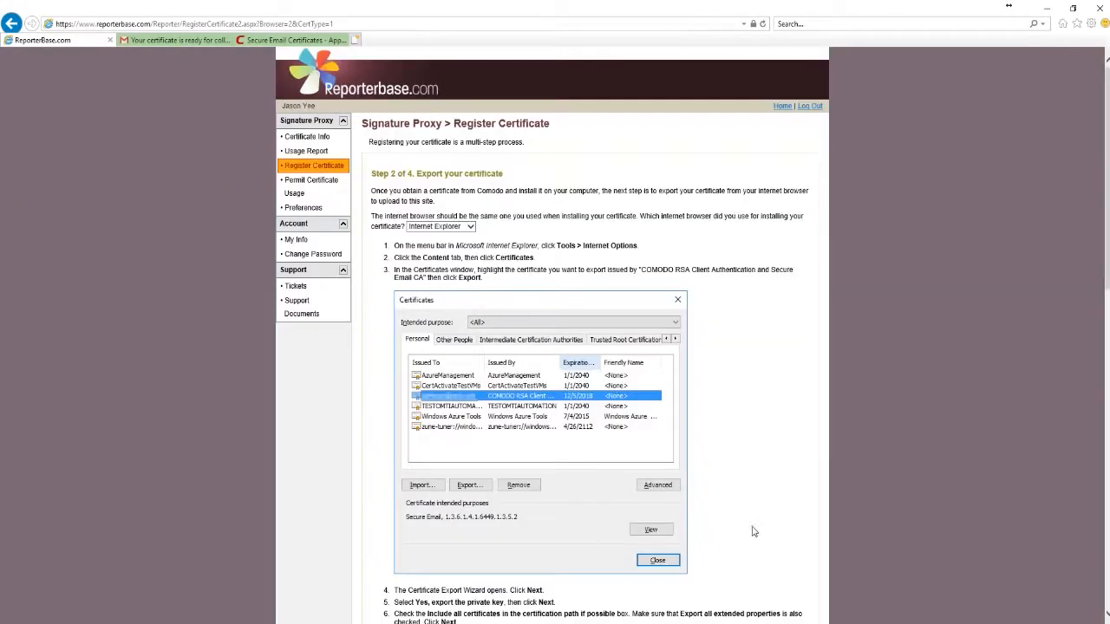
{"action": "scroll", "coordinate": [550, 339], "scroll_direction": "down", "scroll_amount": 12}
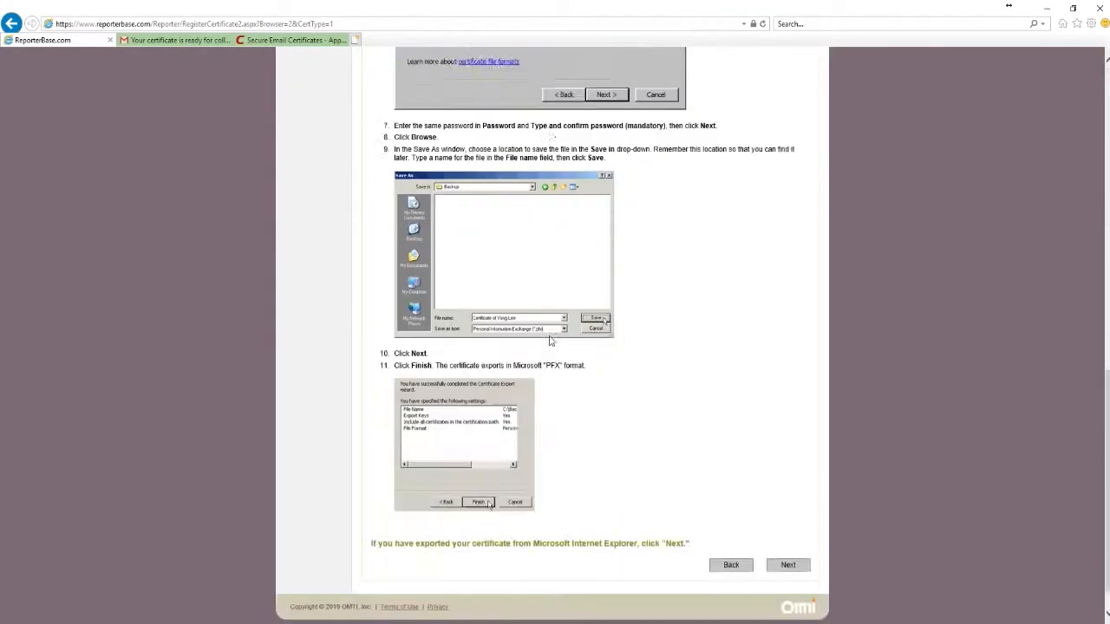
{"action": "left_click", "coordinate": [781, 537]}
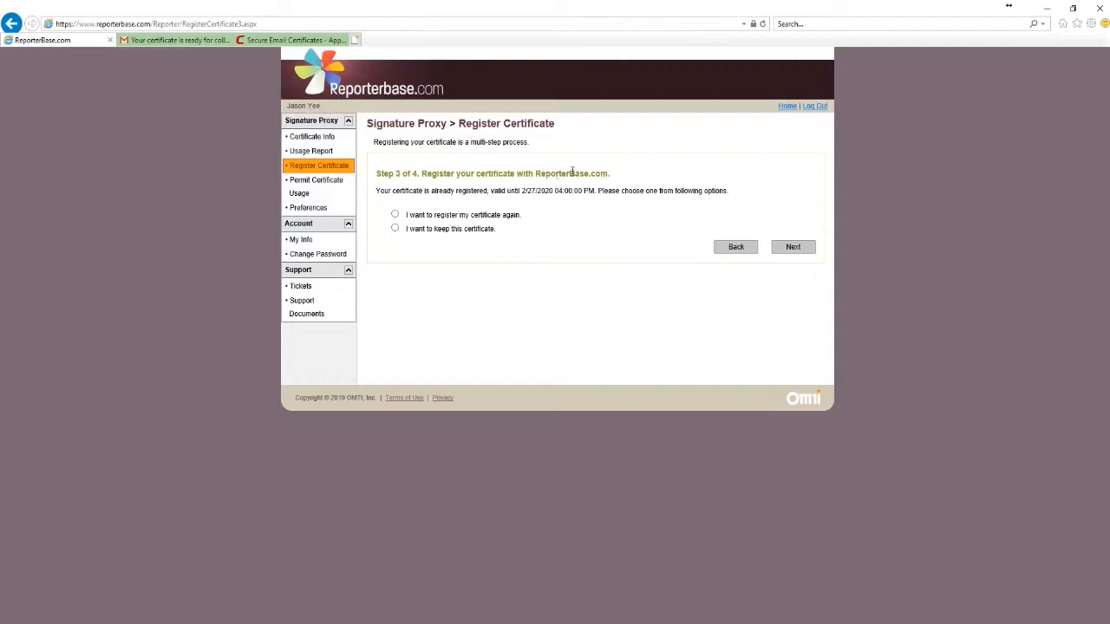
Choose to register again, upload JasonCert.pfx with its password, and register it
{"action": "left_click", "coordinate": [394, 215]}
{"action": "left_click", "coordinate": [782, 251]}
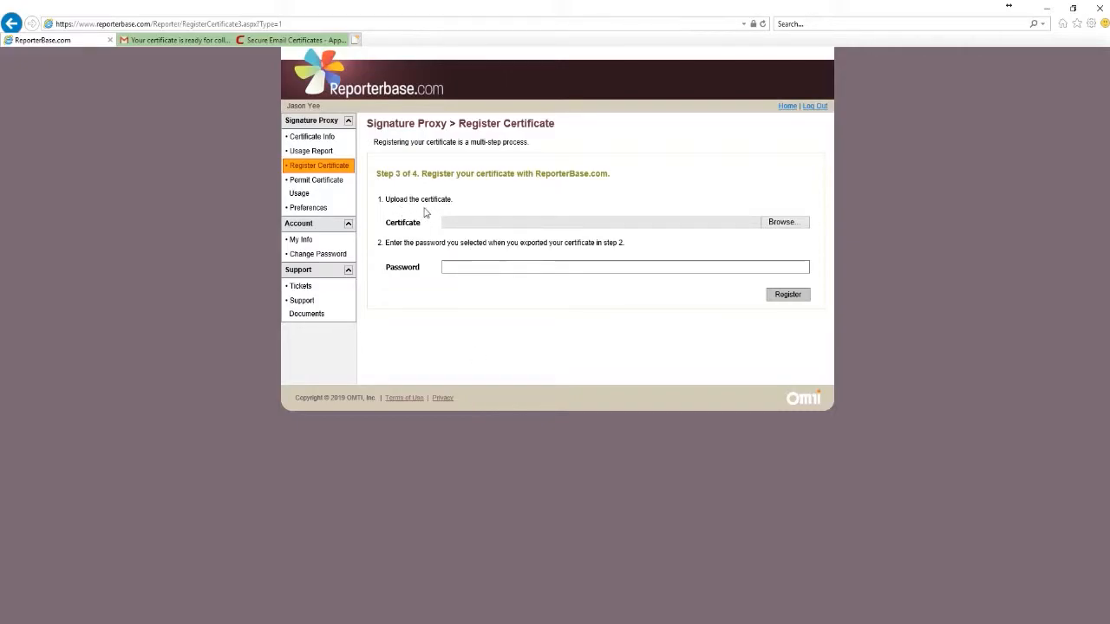
{"action": "left_click", "coordinate": [779, 224]}
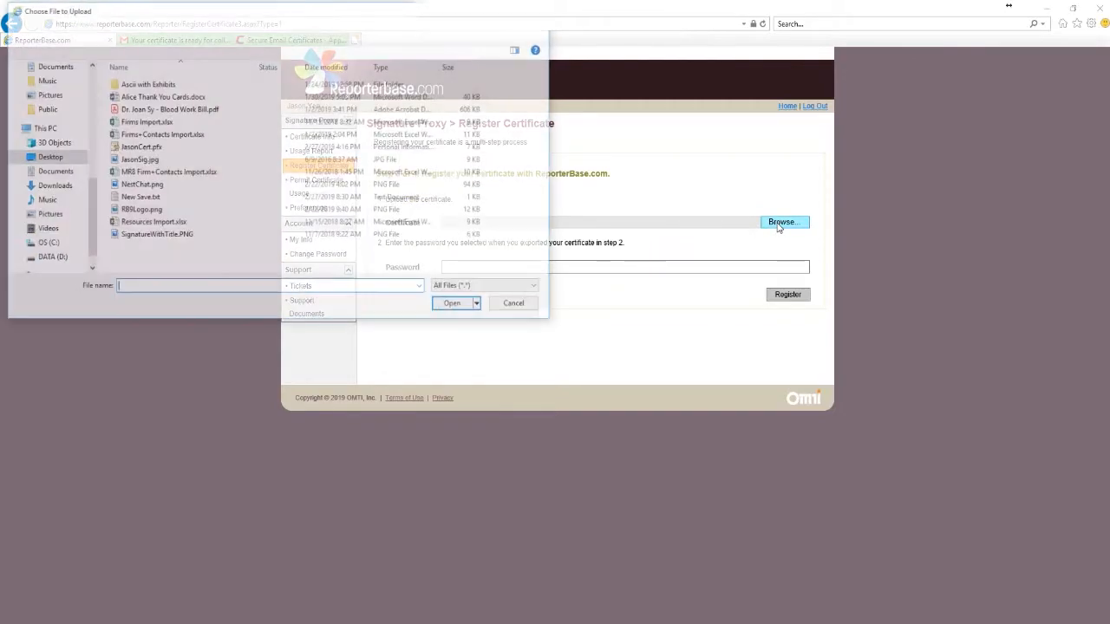
{"action": "left_click", "coordinate": [148, 147]}
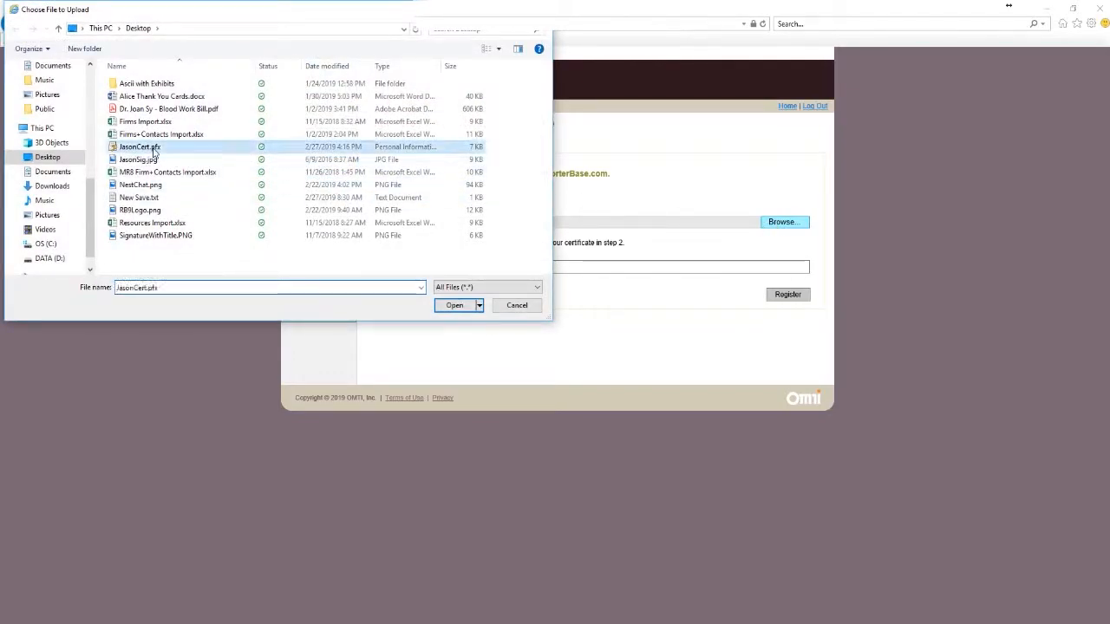
{"action": "left_click", "coordinate": [455, 306]}
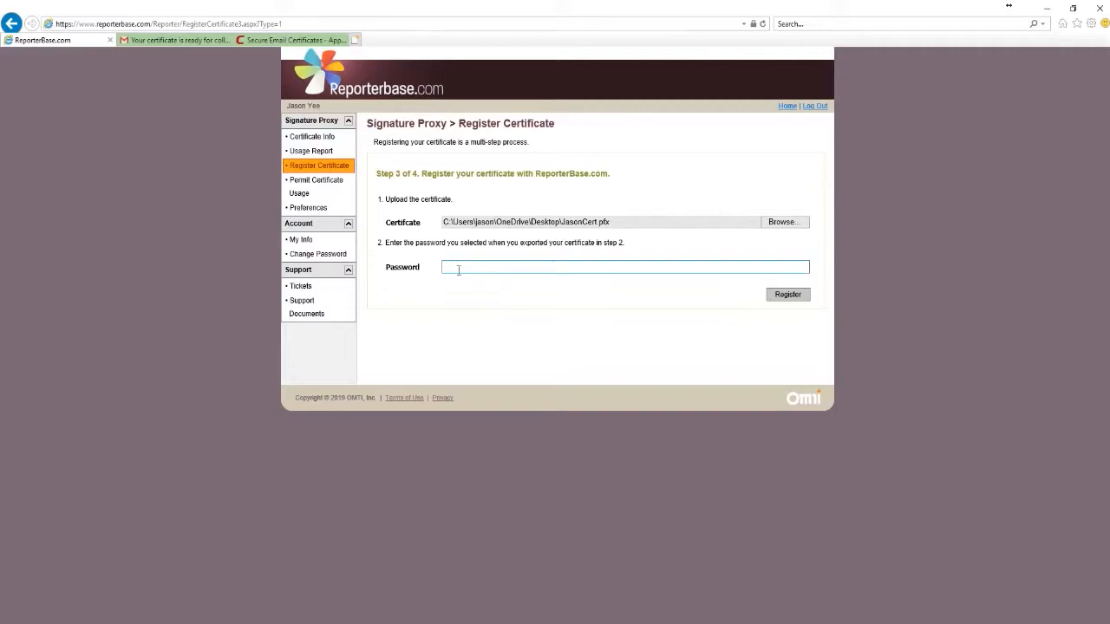
{"action": "left_click", "coordinate": [462, 267]}
{"action": "type", "text": "••••••••"}
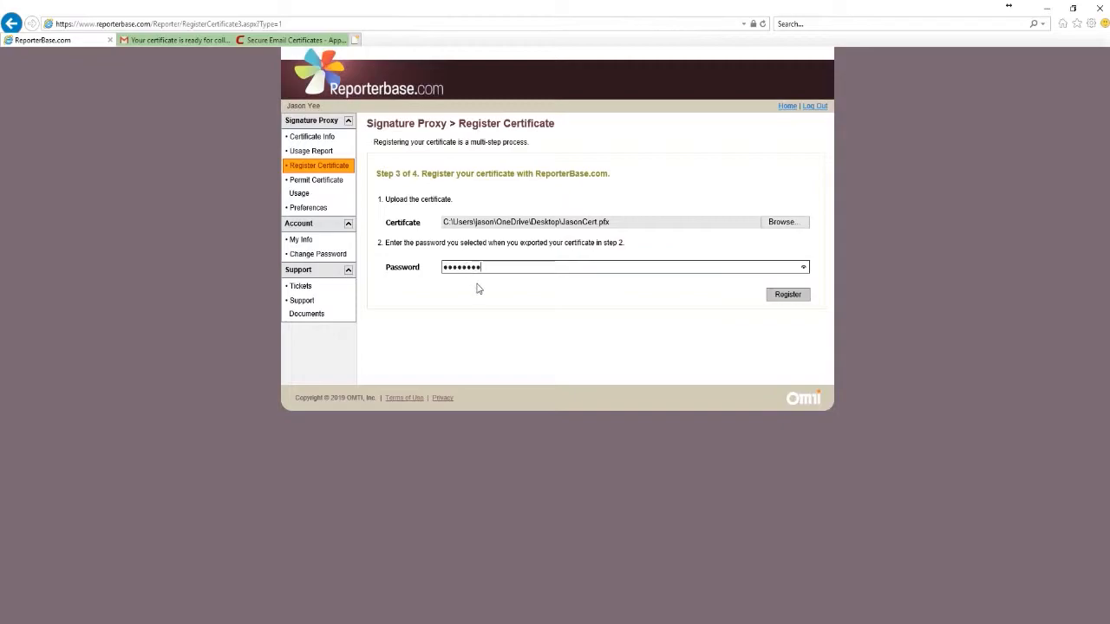
{"action": "left_click", "coordinate": [794, 298]}
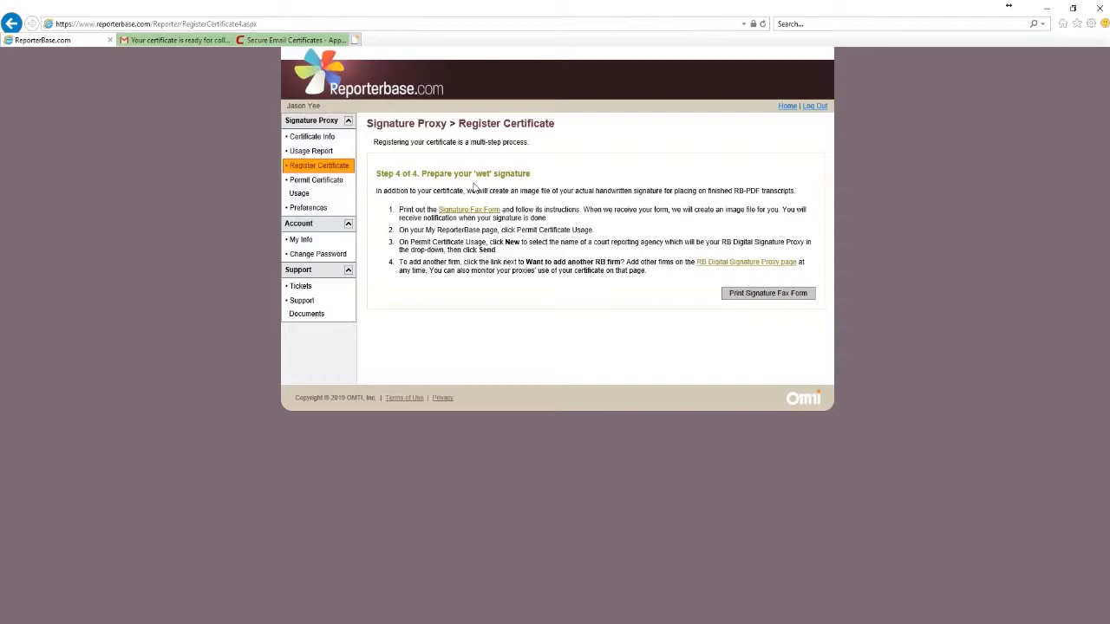
Open the Signature Fax Form, cancel printing, scroll through it, and close the popup
{"action": "left_click", "coordinate": [775, 299]}
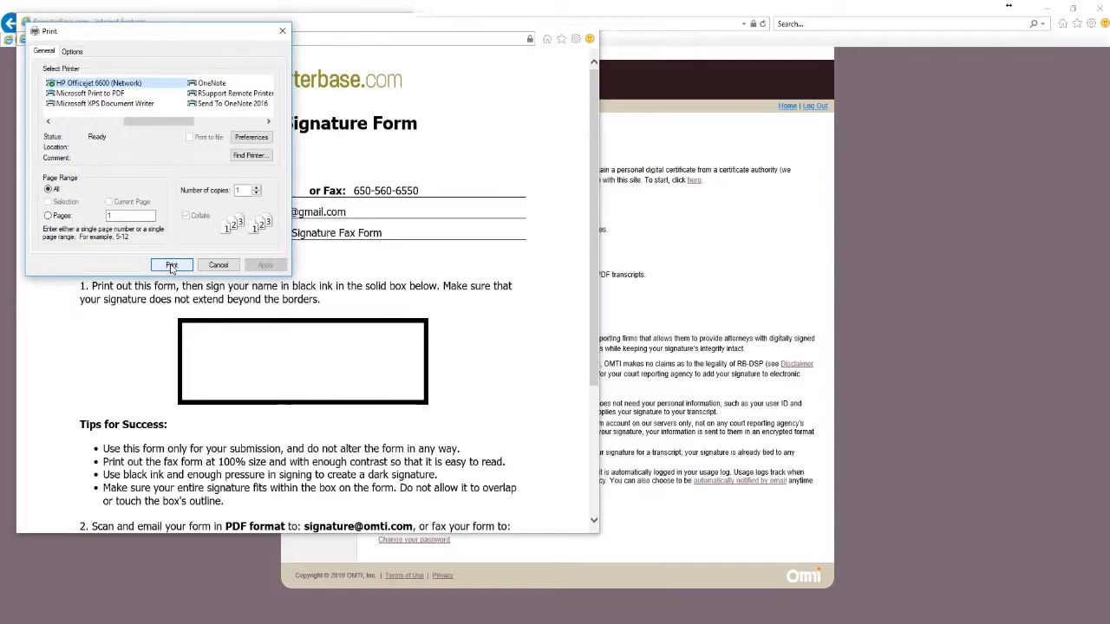
{"action": "left_click", "coordinate": [223, 269]}
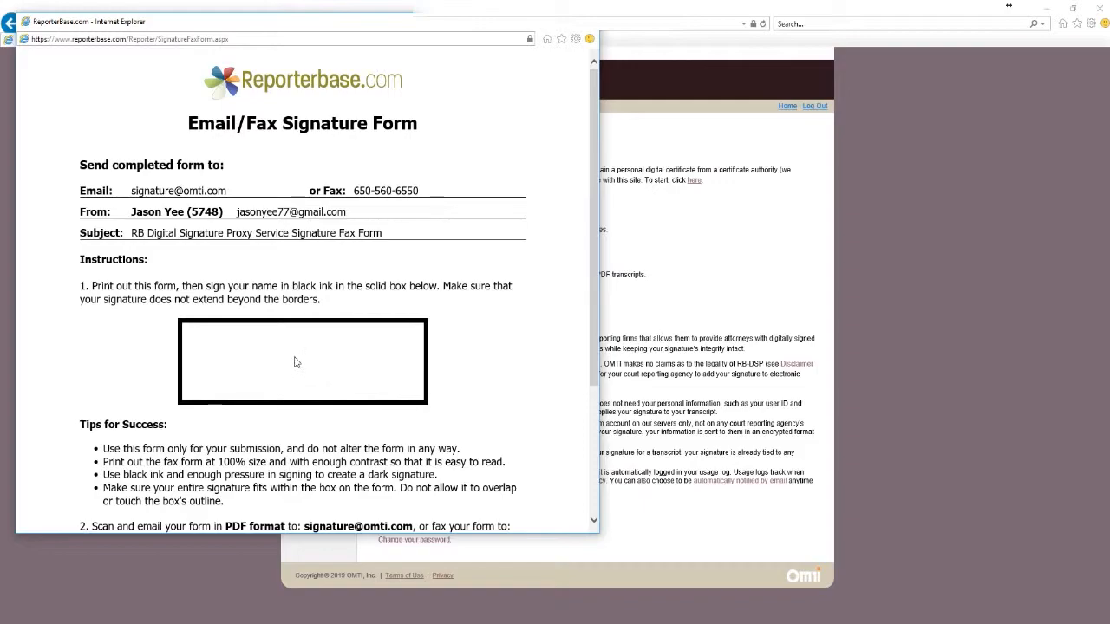
{"action": "scroll", "coordinate": [295, 363], "scroll_direction": "down", "scroll_amount": 3}
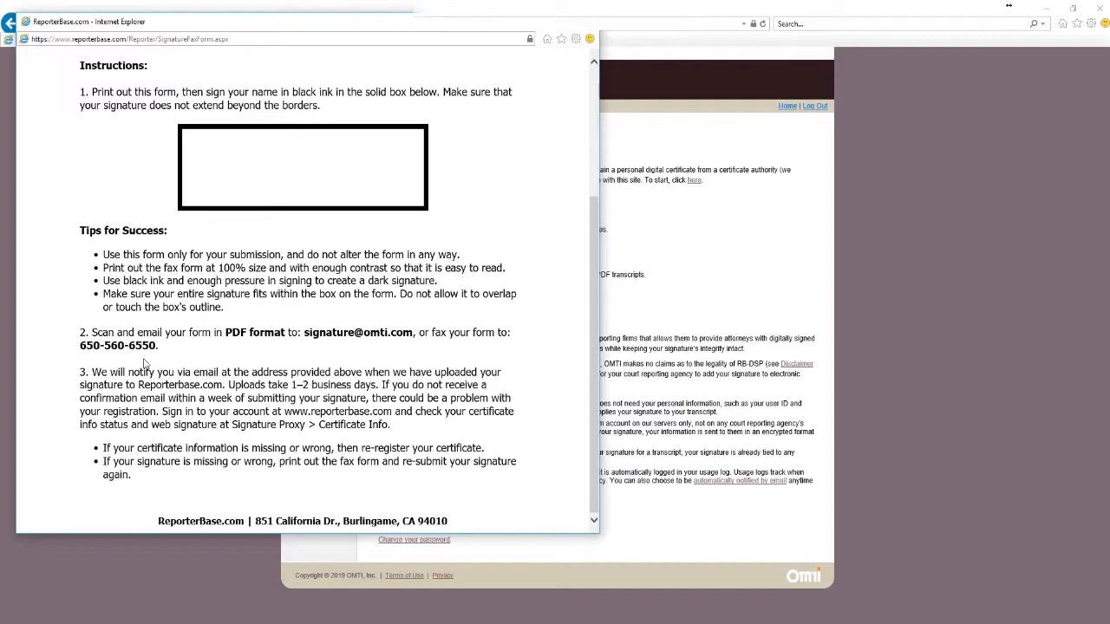
{"action": "left_click", "coordinate": [586, 22]}
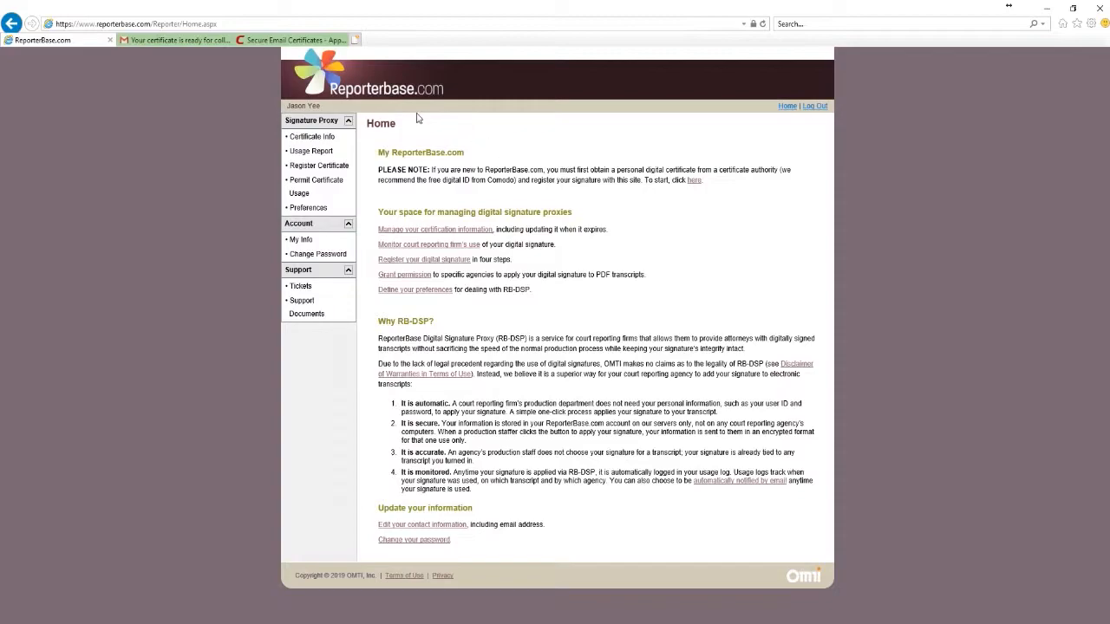
Open Certificate Info and highlight the 'Wet signature is not uploaded' status text
{"action": "left_click", "coordinate": [330, 140]}
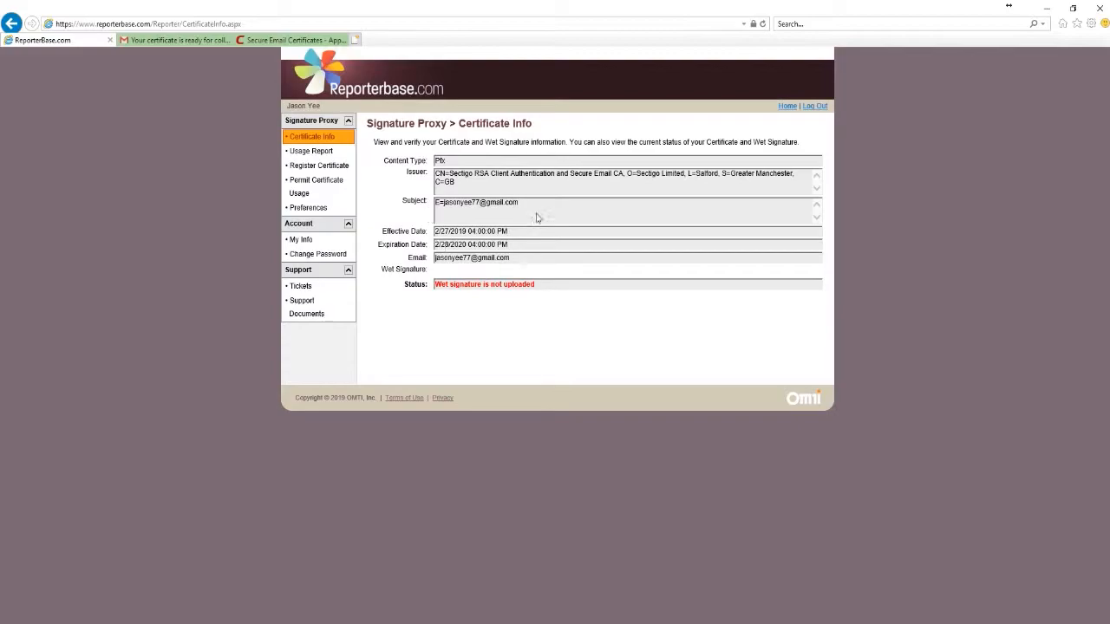
{"action": "left_click", "coordinate": [436, 286]}
{"action": "left_click_drag", "start_coordinate": [542, 289], "coordinate": [425, 292]}
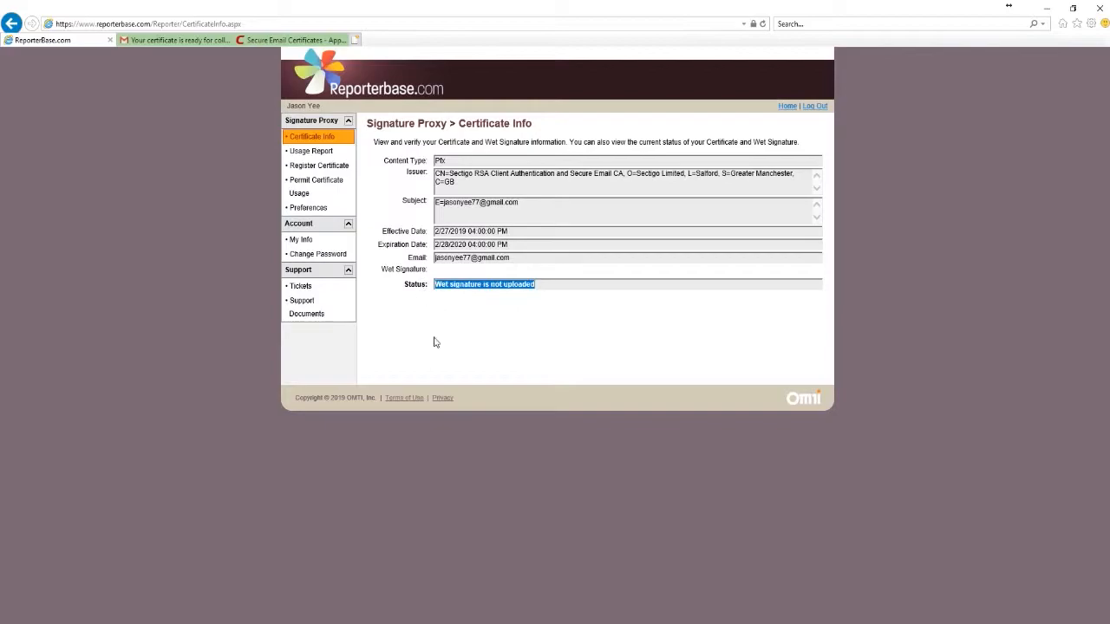
{"action": "left_click", "coordinate": [581, 332]}
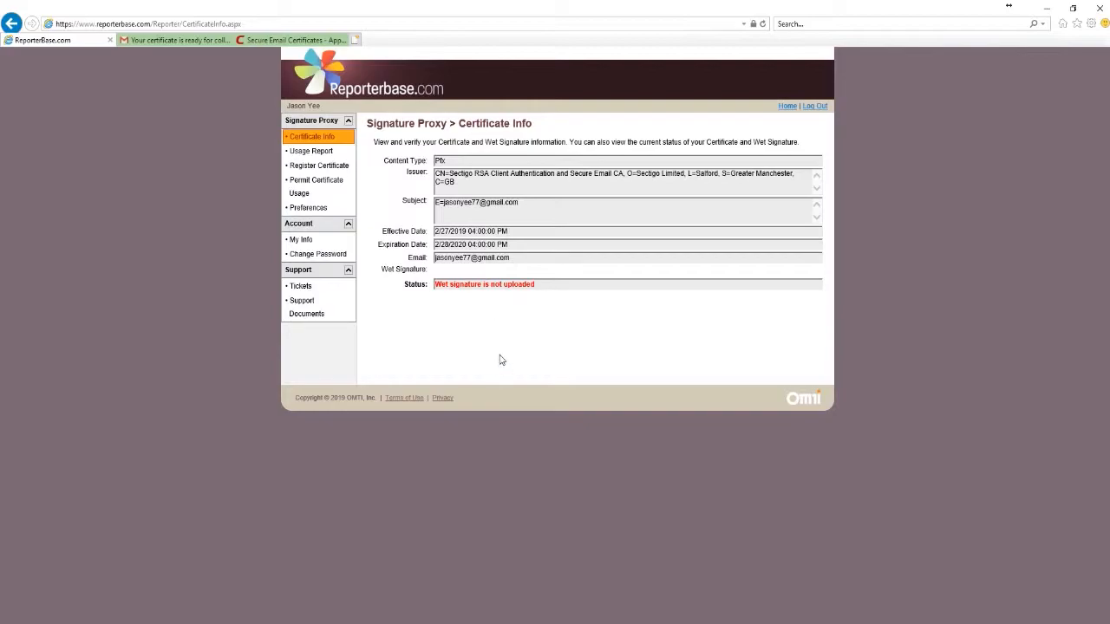
On Permit Certificate Usage, search new agencies for 'omni', tick OMTI, Inc. Burlingame, then close without permitting
{"action": "left_click", "coordinate": [328, 198]}
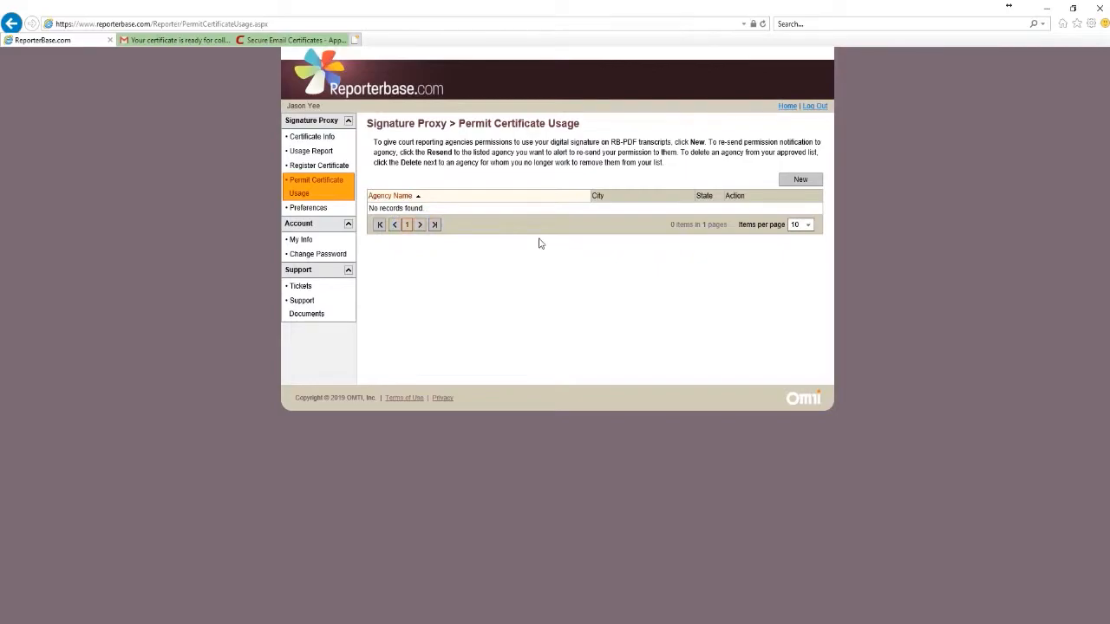
{"action": "left_click", "coordinate": [793, 181]}
{"action": "type", "text": "omni"}
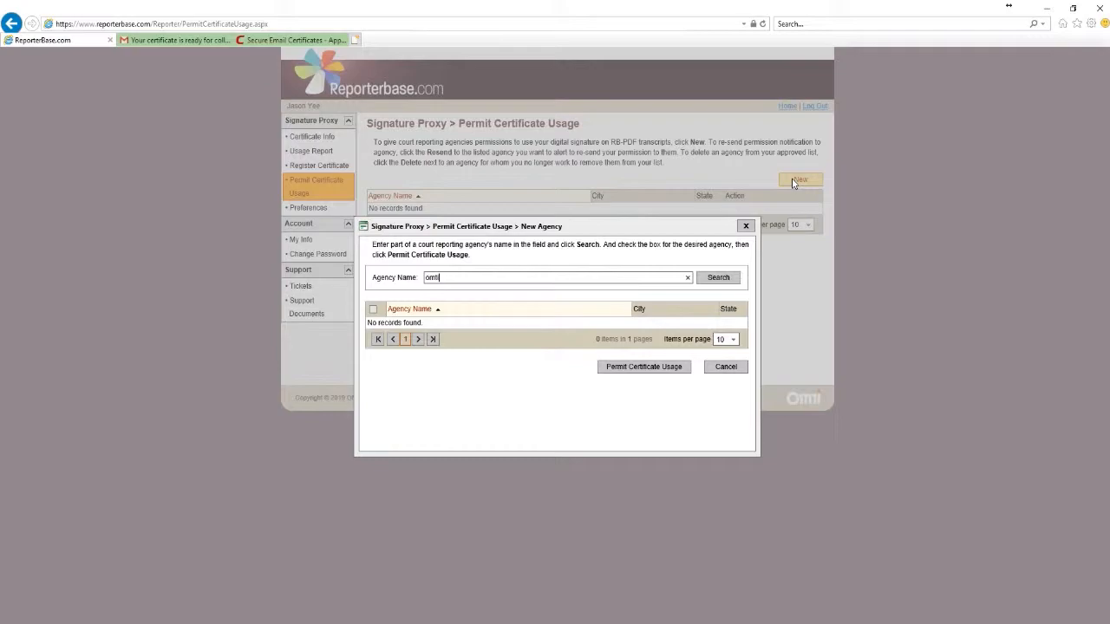
{"action": "left_click", "coordinate": [718, 277]}
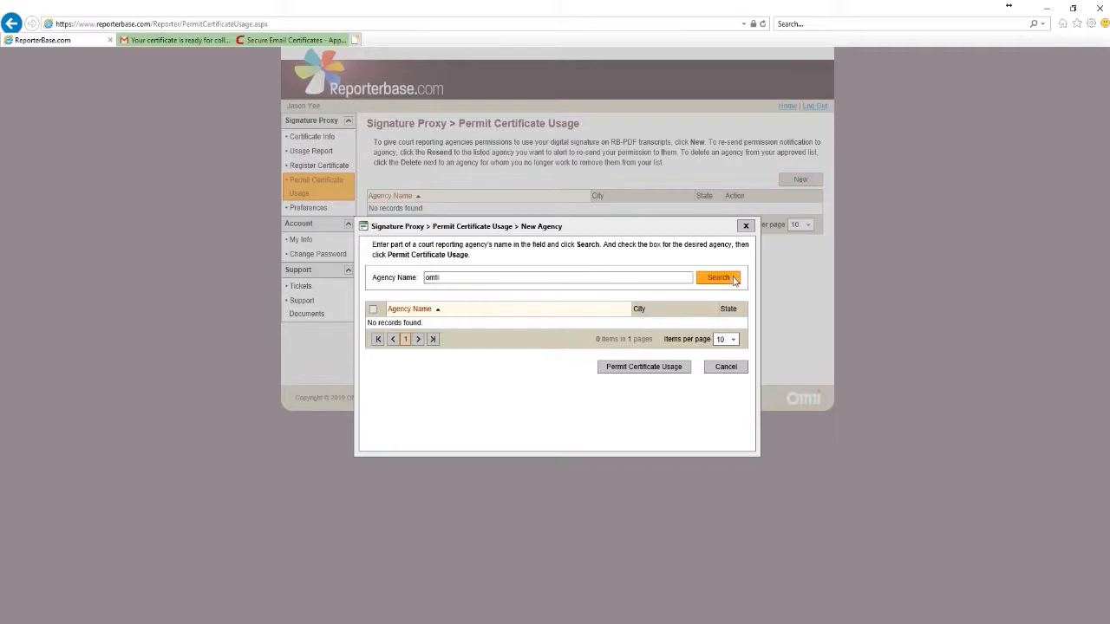
{"action": "scroll", "coordinate": [479, 407], "scroll_direction": "down", "scroll_amount": 1}
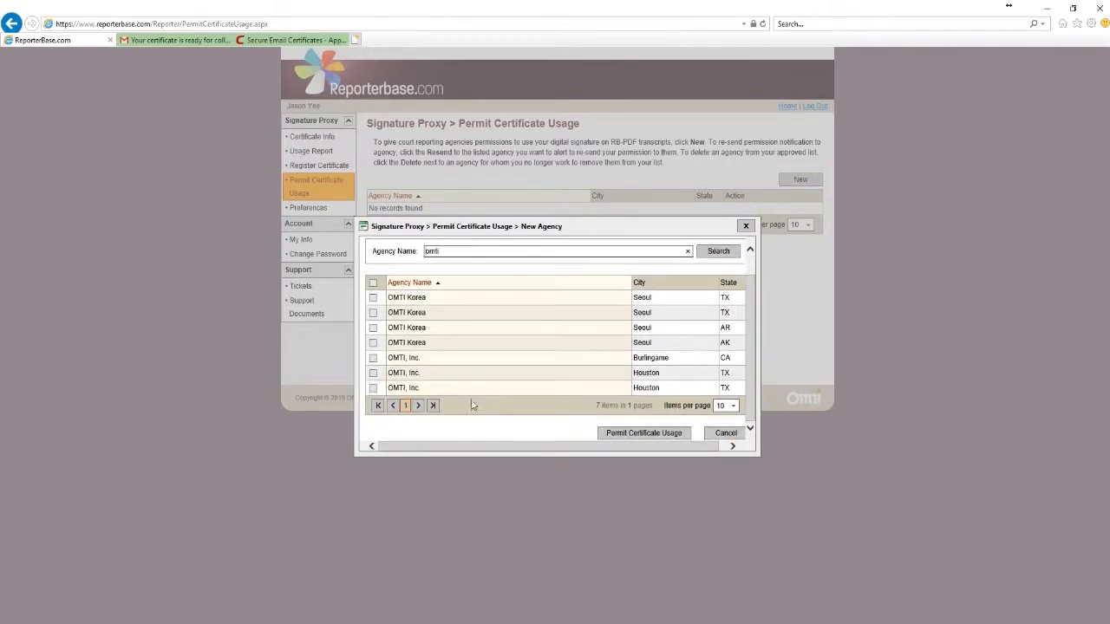
{"action": "left_click", "coordinate": [373, 358]}
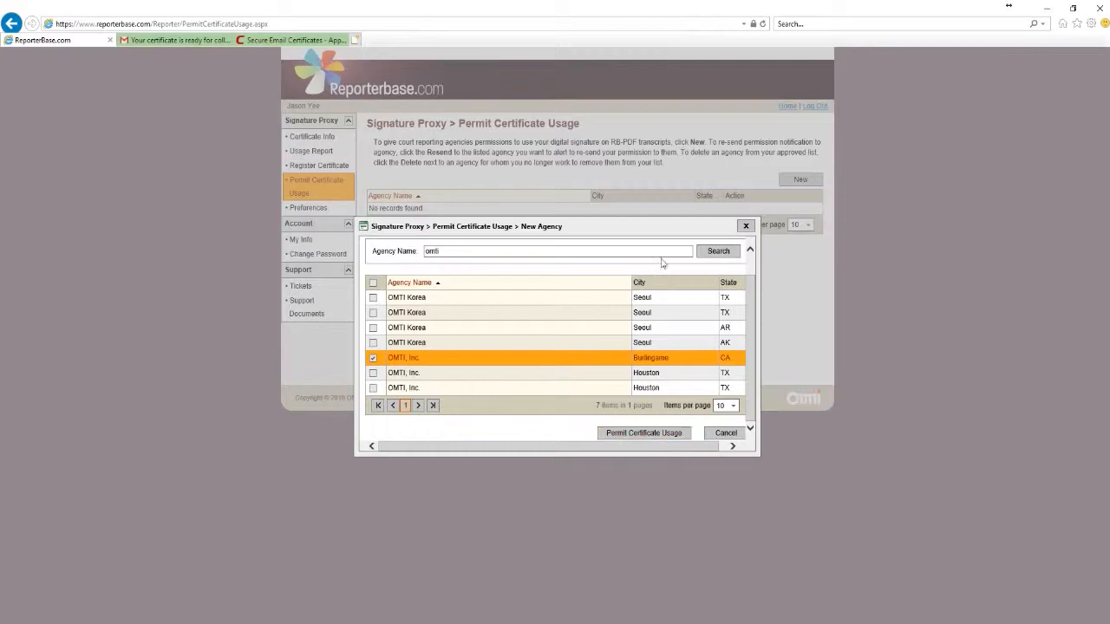
{"action": "left_click", "coordinate": [748, 227]}
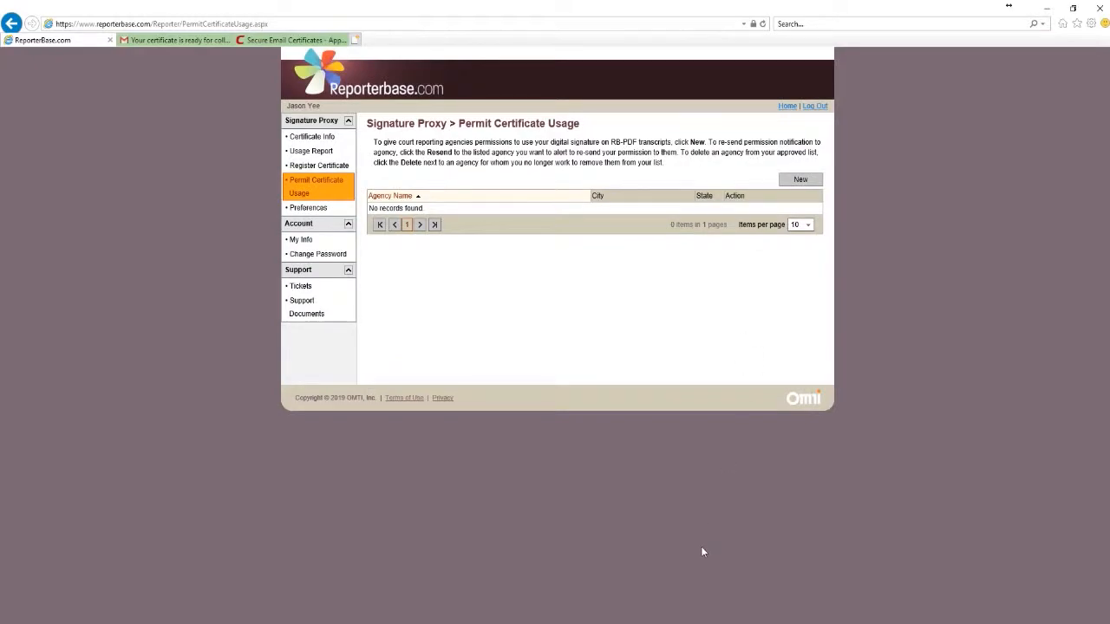